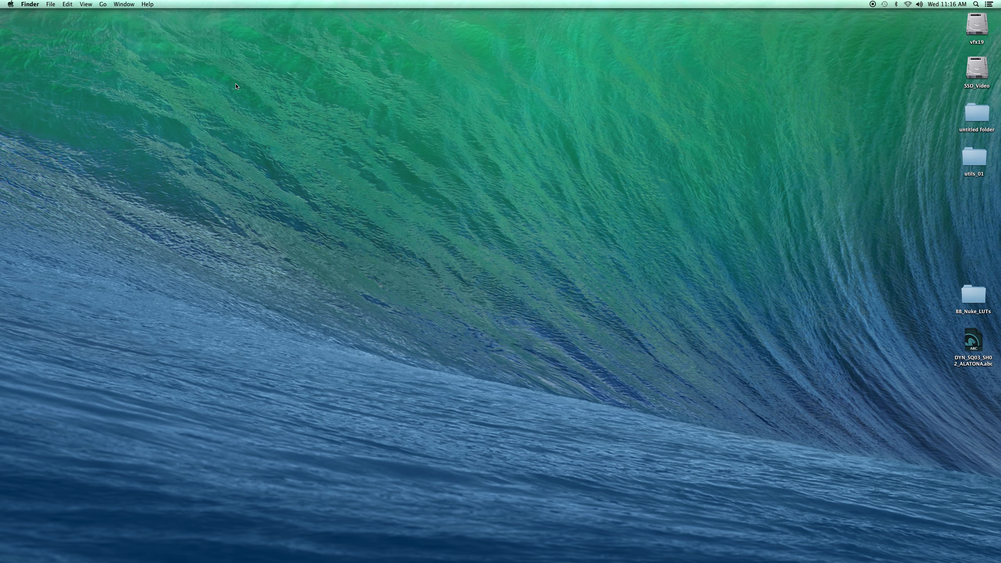
- Open the /Volumes/ folder with Go to Folder
click(104, 4)
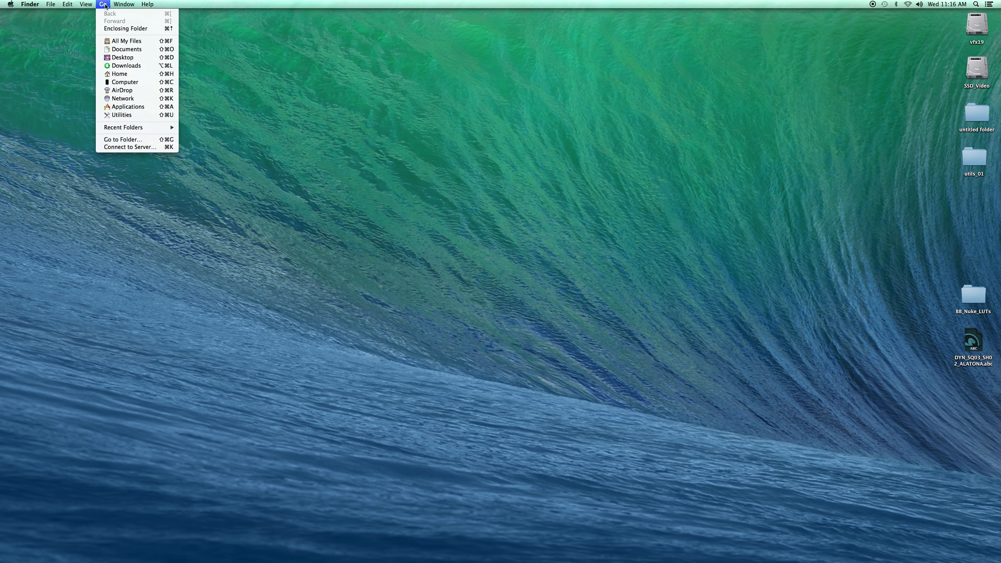
click(122, 140)
click(460, 163)
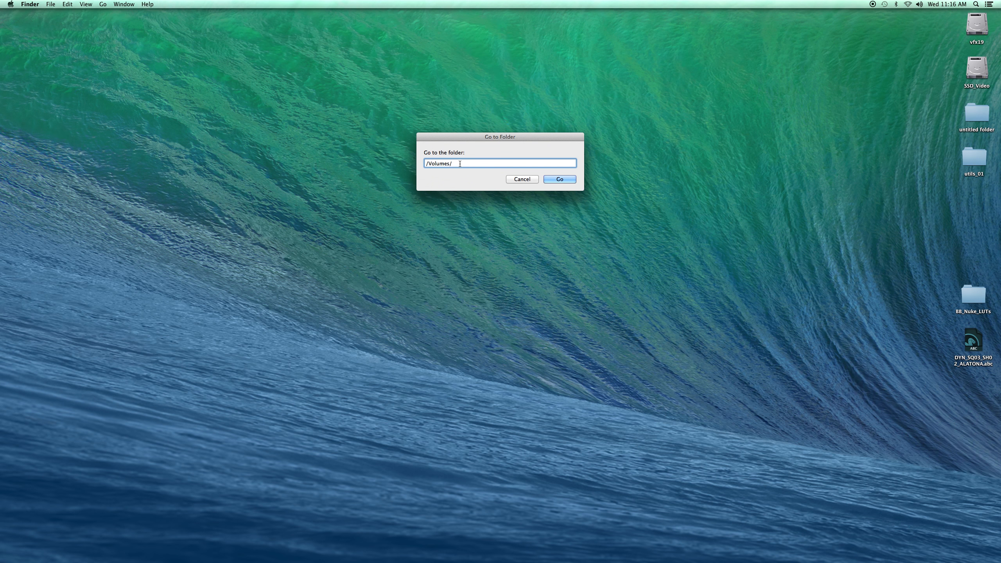
click(560, 179)
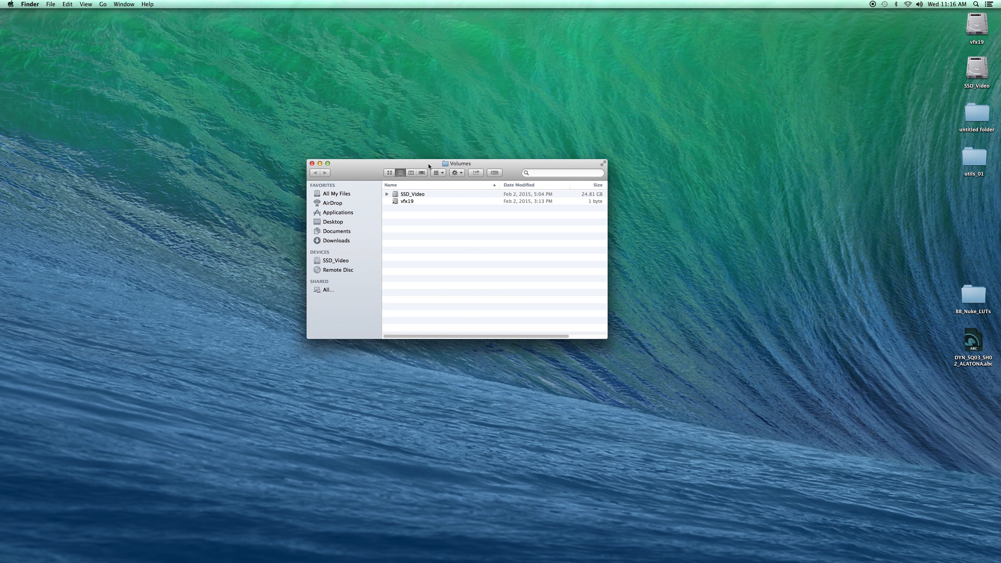
drag(433, 166, 292, 127)
drag(269, 188, 271, 157)
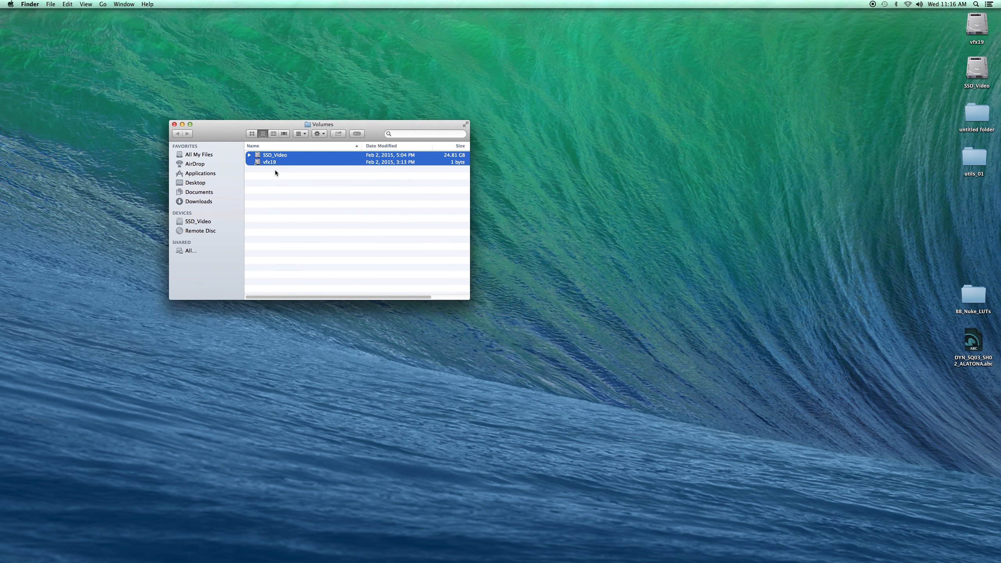
click(267, 173)
click(280, 157)
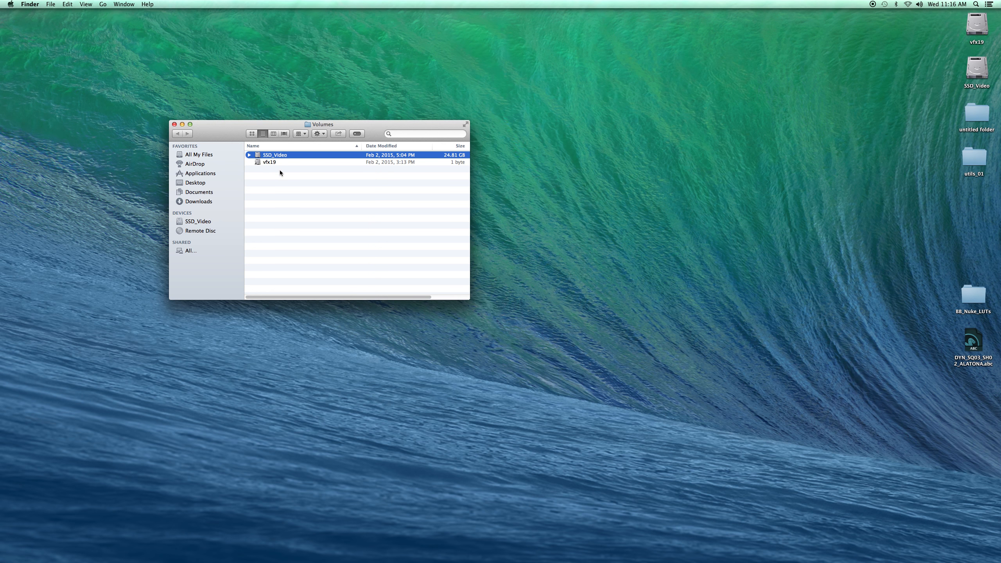
click(280, 171)
click(477, 190)
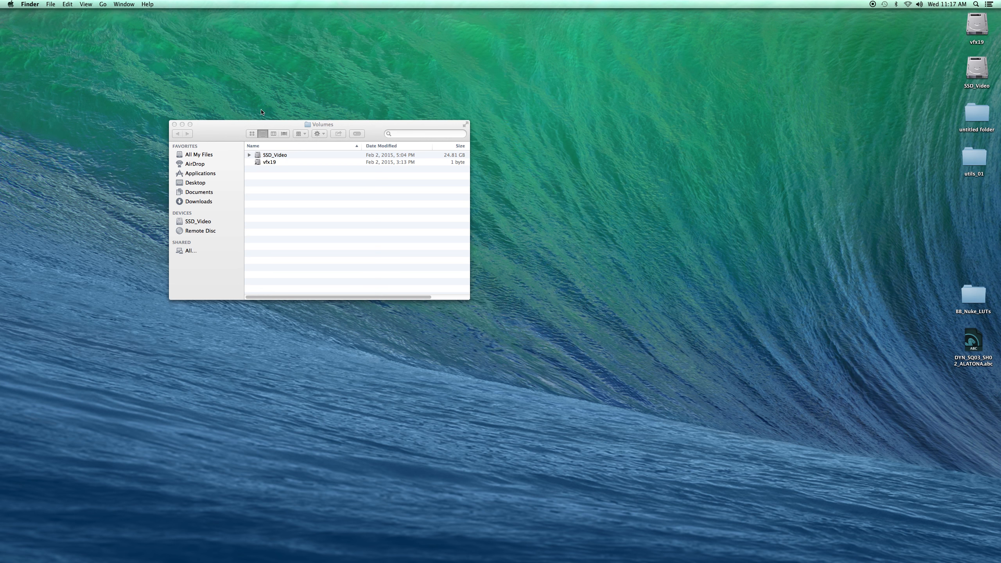
- Connect to the server smb://netapp/collab
click(102, 4)
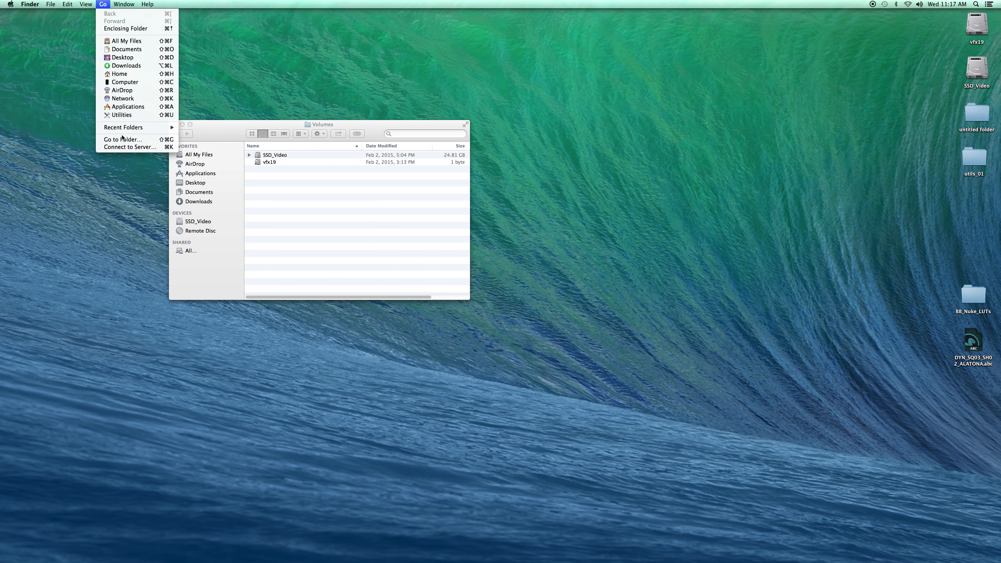
click(122, 150)
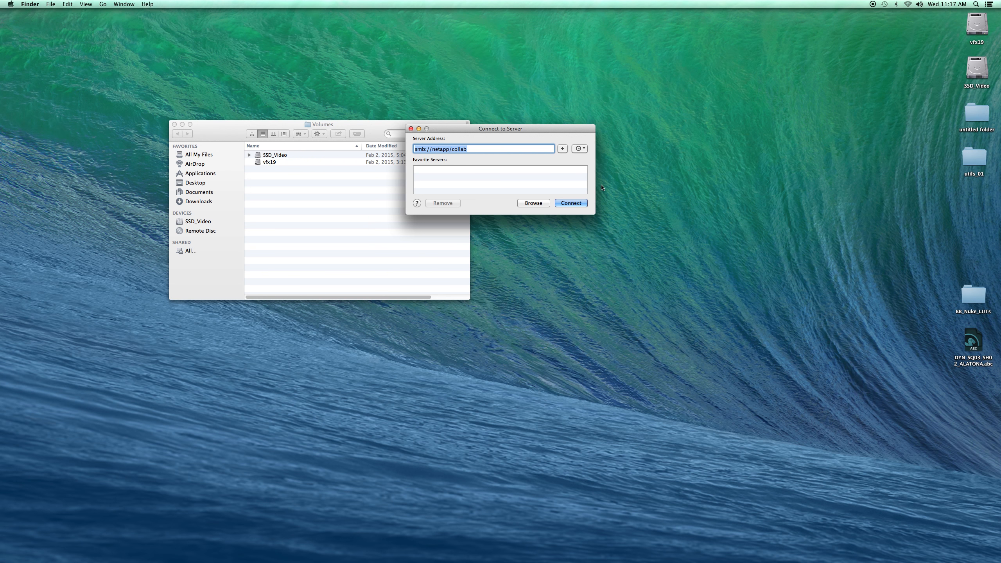
key(Right)
drag(481, 126, 479, 194)
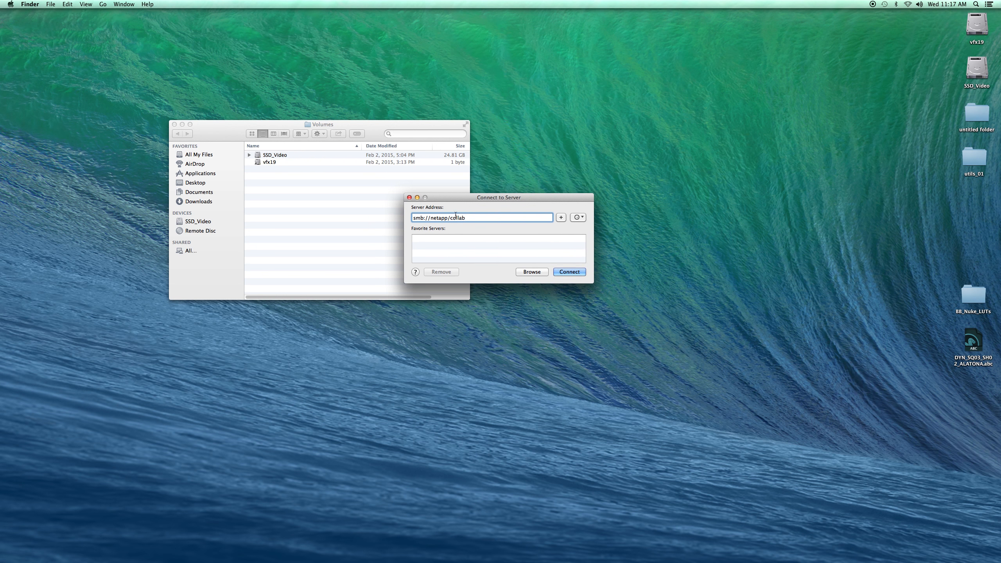
drag(413, 219, 425, 219)
click(428, 219)
click(558, 273)
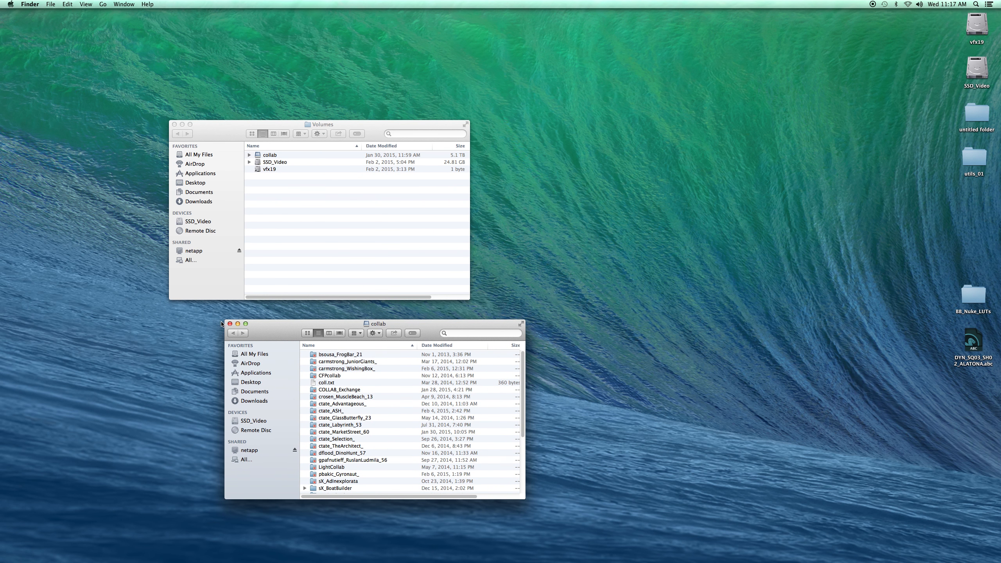
- Browse the collab volume's project folders, including the sK_BoatBuilder folder
click(230, 324)
click(266, 156)
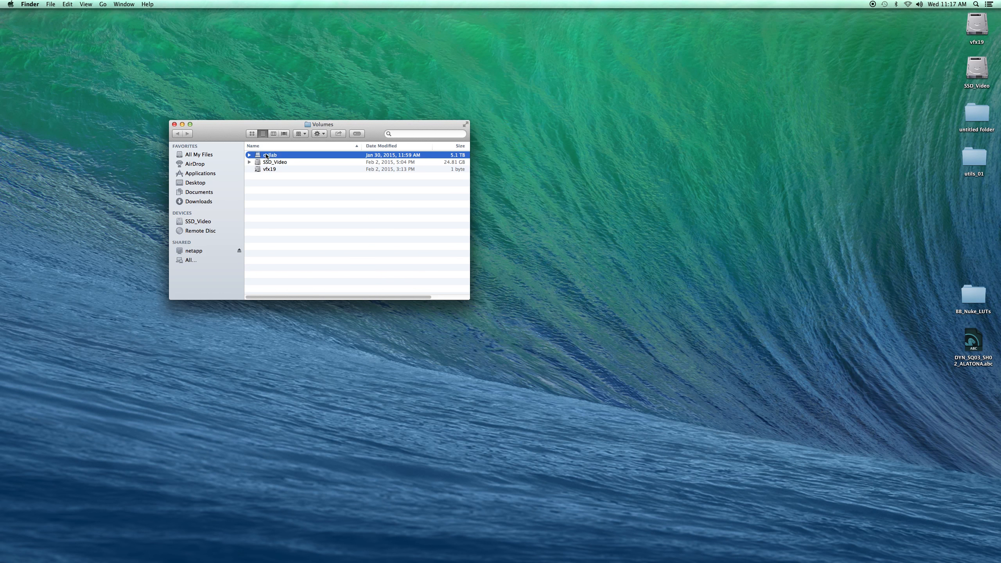
click(250, 155)
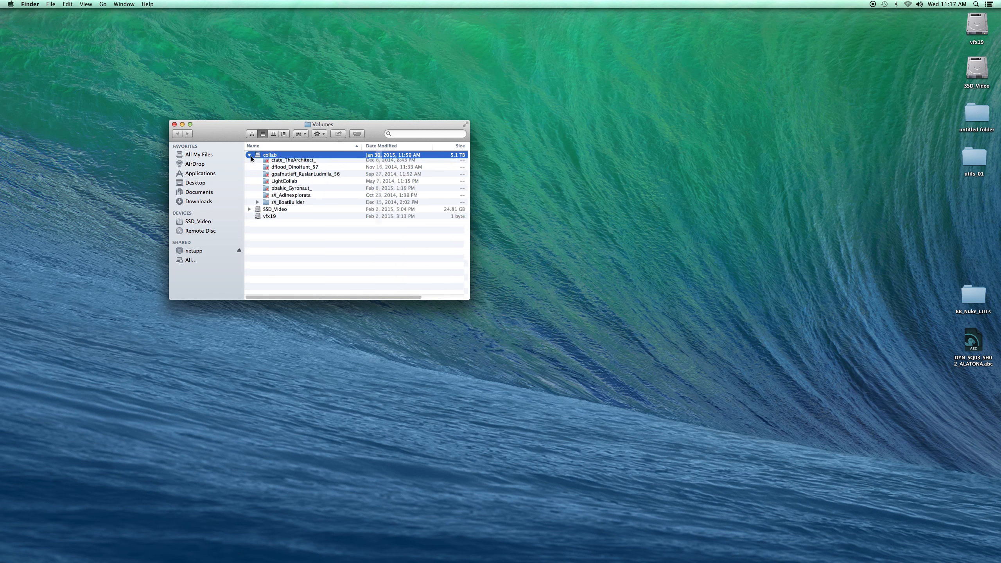
scroll(250, 156, down, 2)
scroll(277, 159, up, 2)
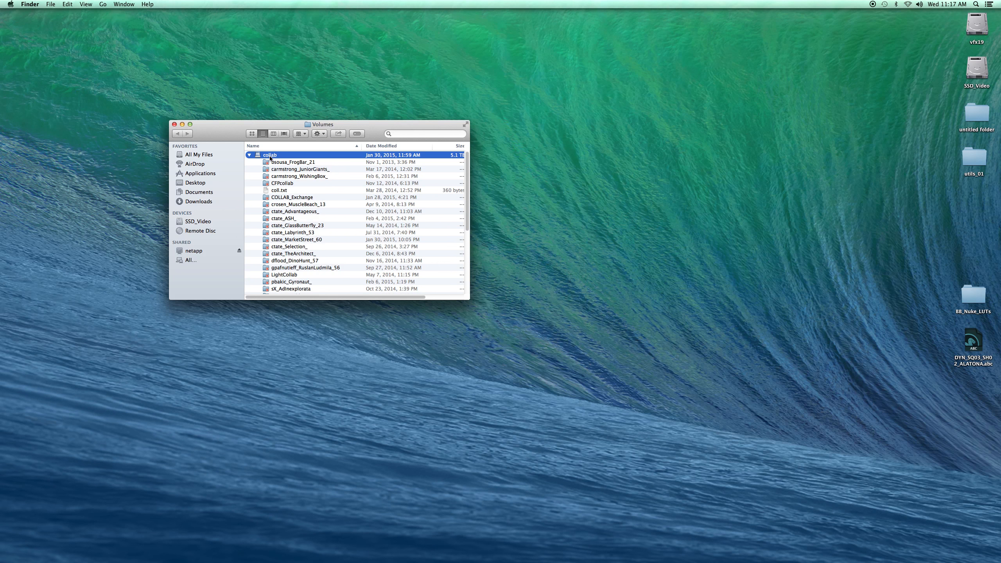
scroll(270, 157, down, 8)
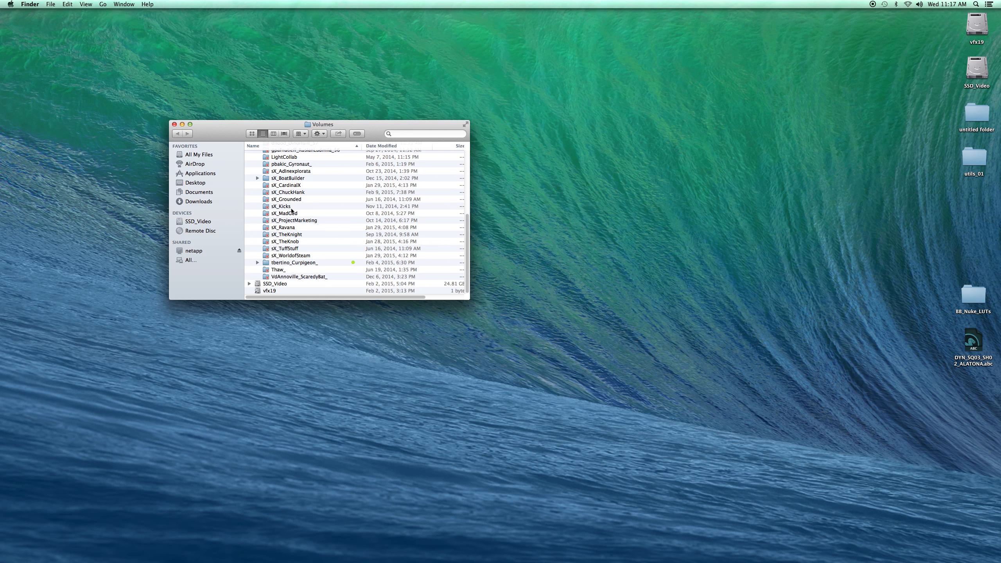
click(290, 179)
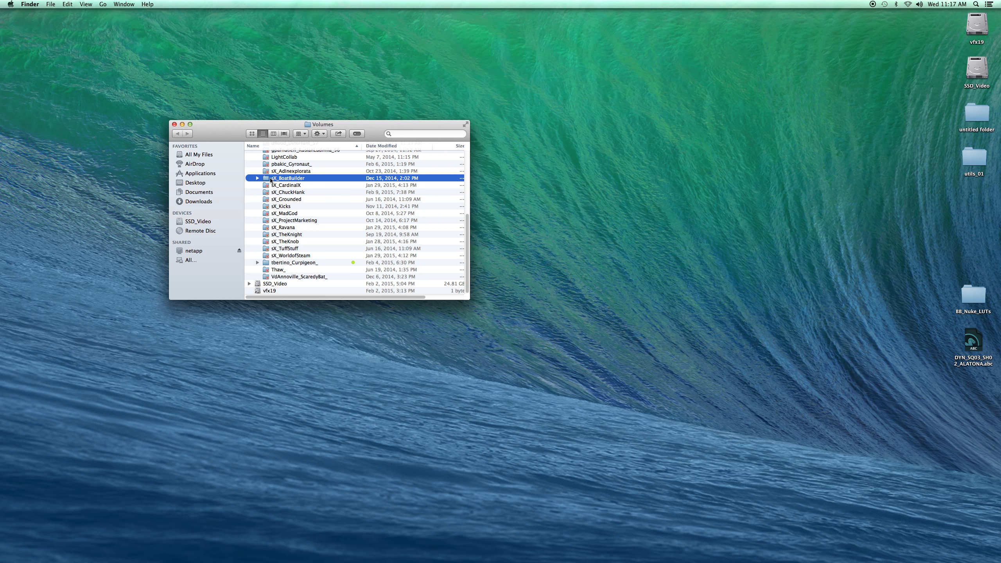
click(258, 178)
click(260, 178)
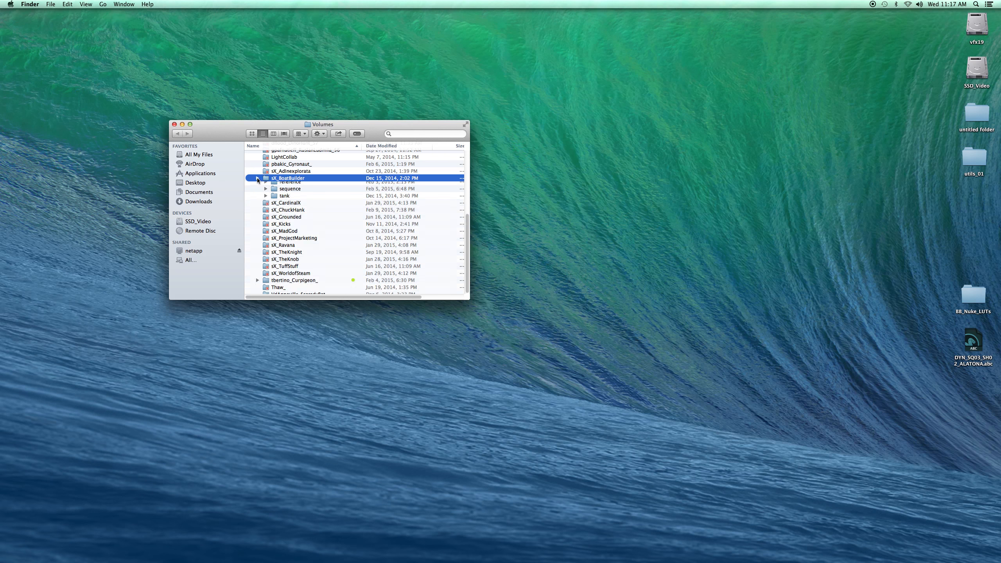
scroll(331, 206, up, 10)
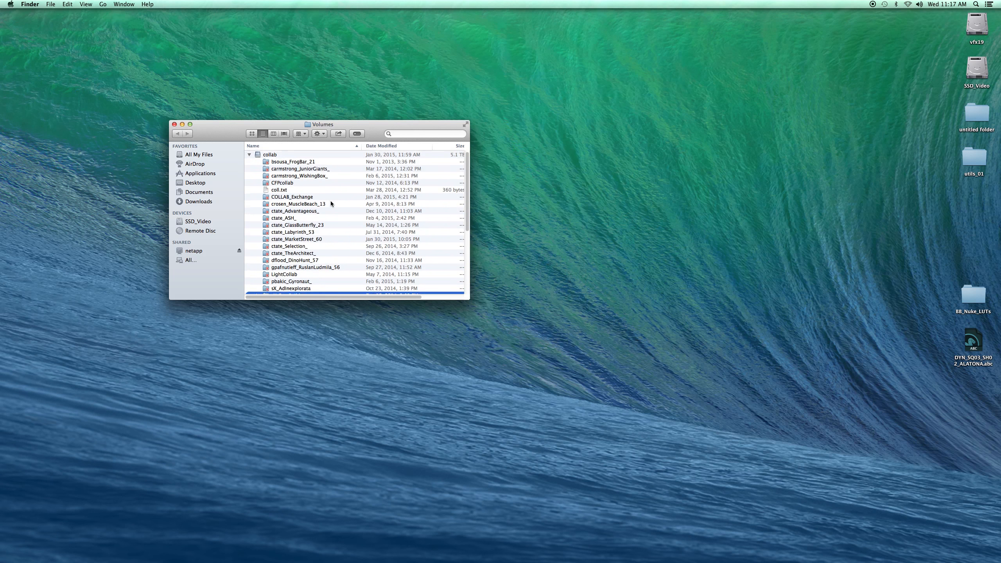
click(249, 155)
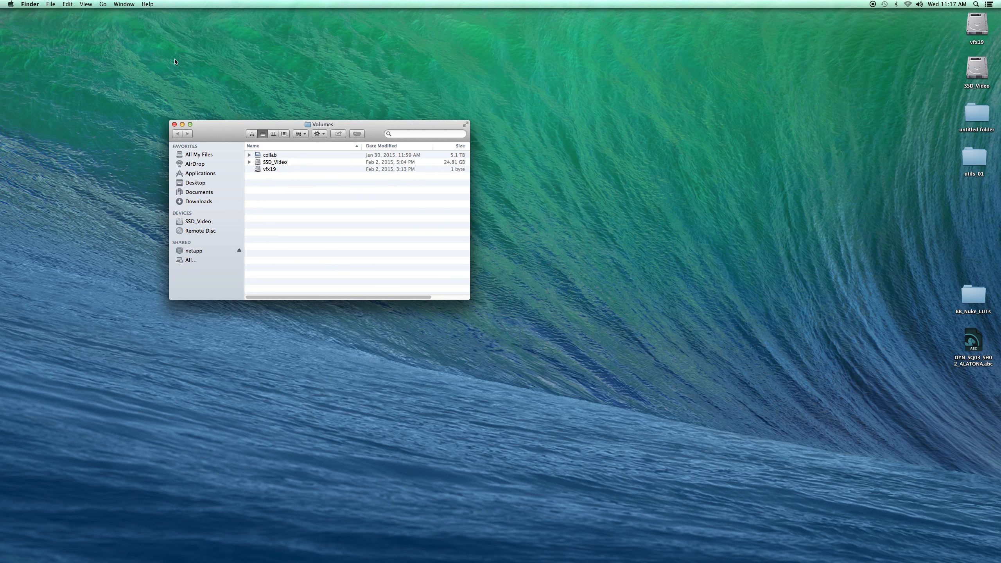
- Connect to the server address smb://netapp/mnt$
click(103, 4)
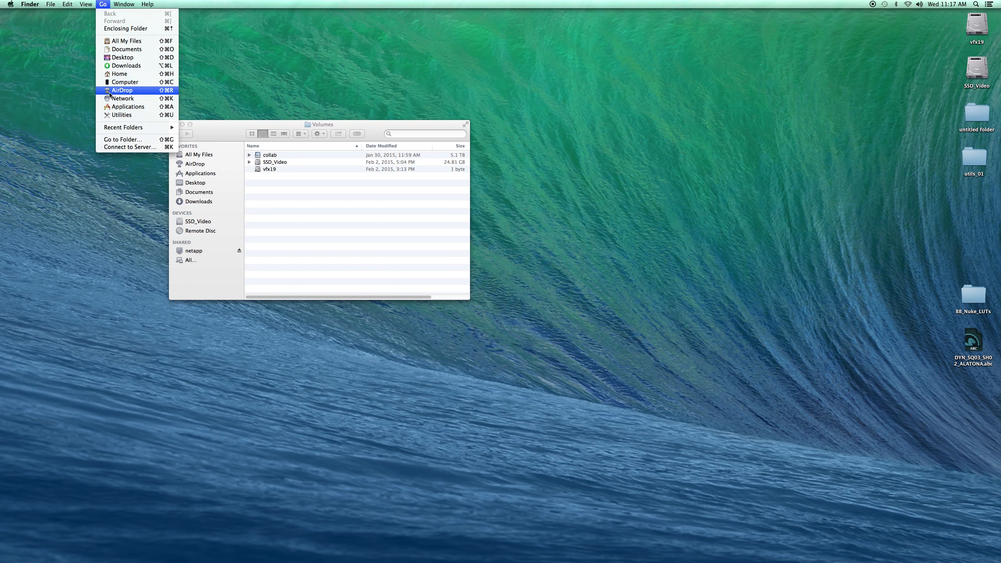
click(129, 146)
click(479, 218)
drag(465, 219, 454, 223)
text(mn)
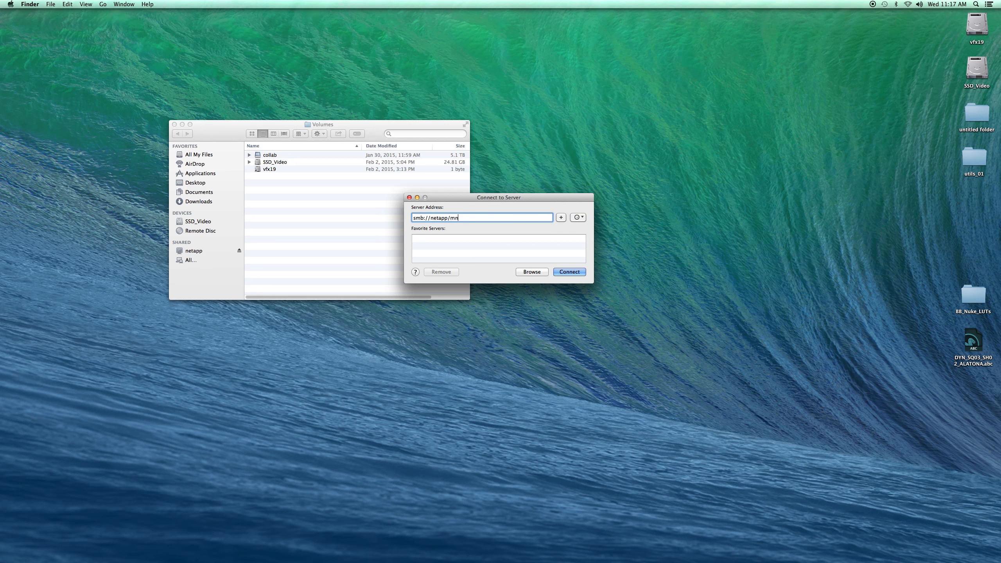
text(t#)
click(564, 272)
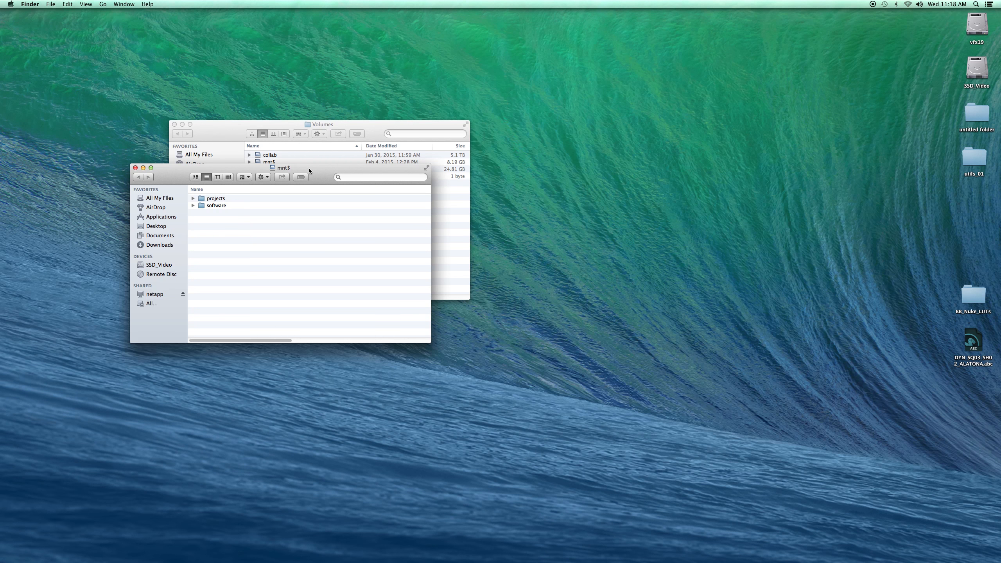
drag(309, 170, 331, 233)
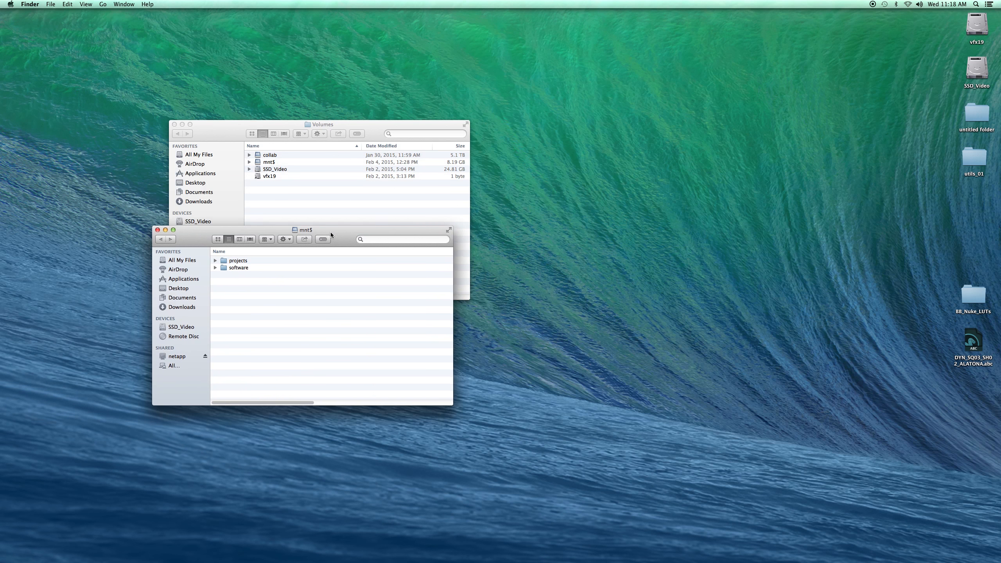
click(156, 230)
click(269, 161)
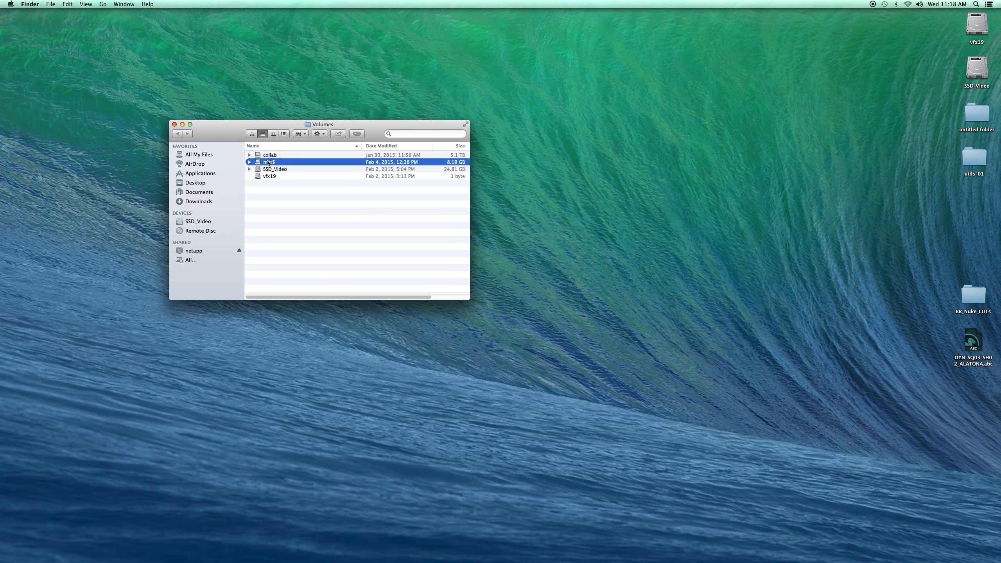
click(273, 155)
click(272, 160)
click(273, 156)
click(270, 160)
click(292, 202)
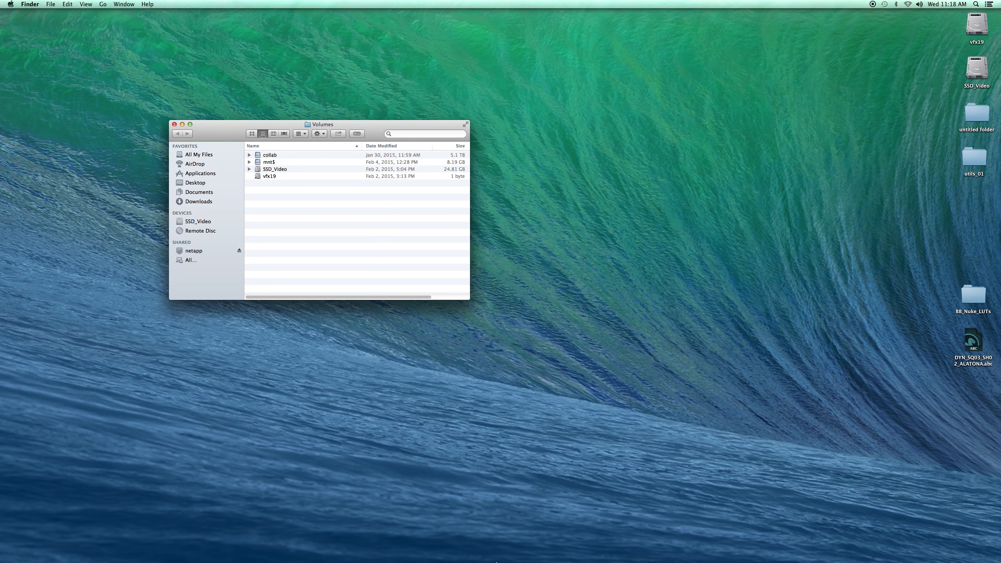
- Switch to Google Chrome and move its window beside the Finder window
mouse_move(496, 562)
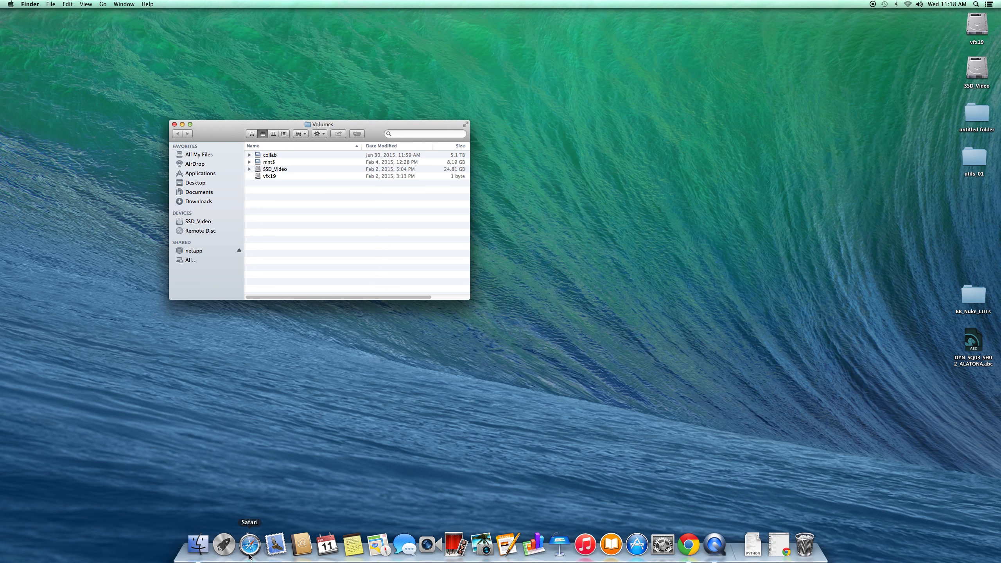
click(689, 552)
drag(422, 14, 667, 14)
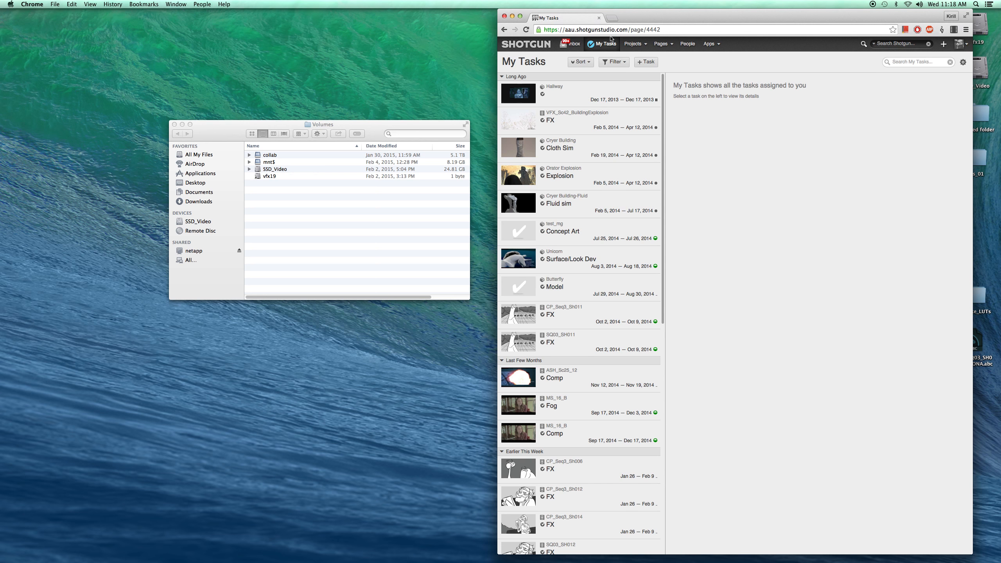
- Open the Boat Builder project from the Shotgun projects list
click(644, 45)
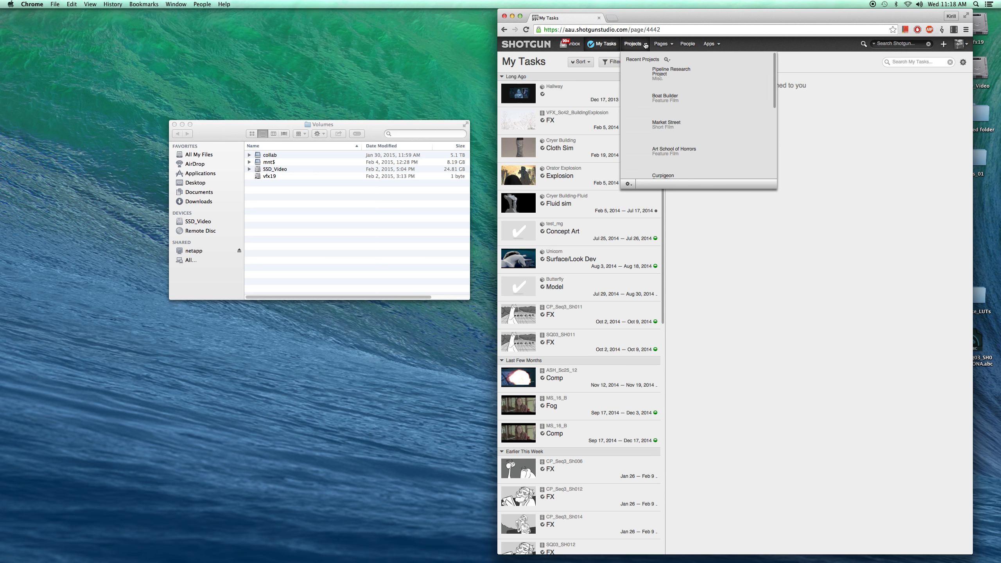
click(662, 104)
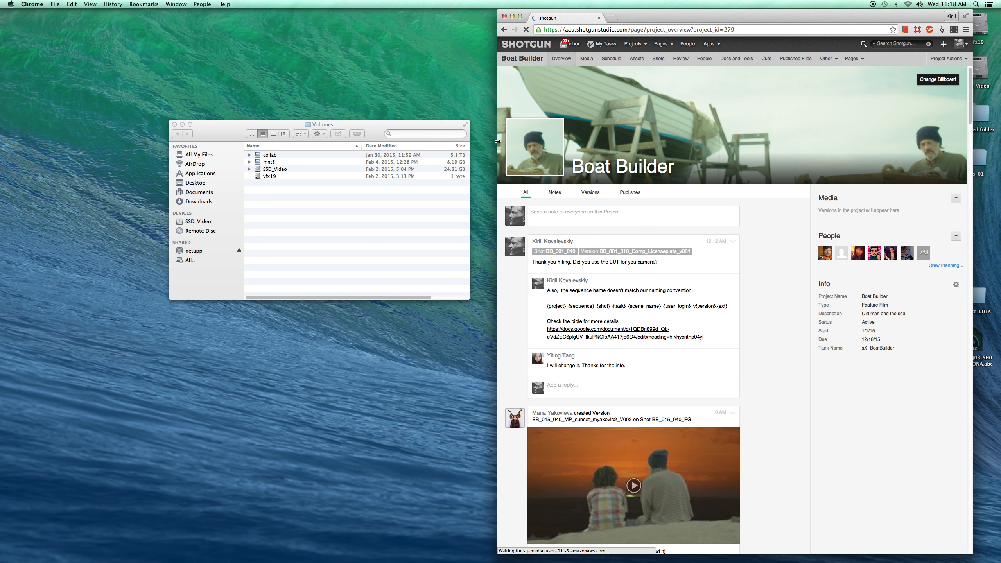
drag(497, 205, 477, 206)
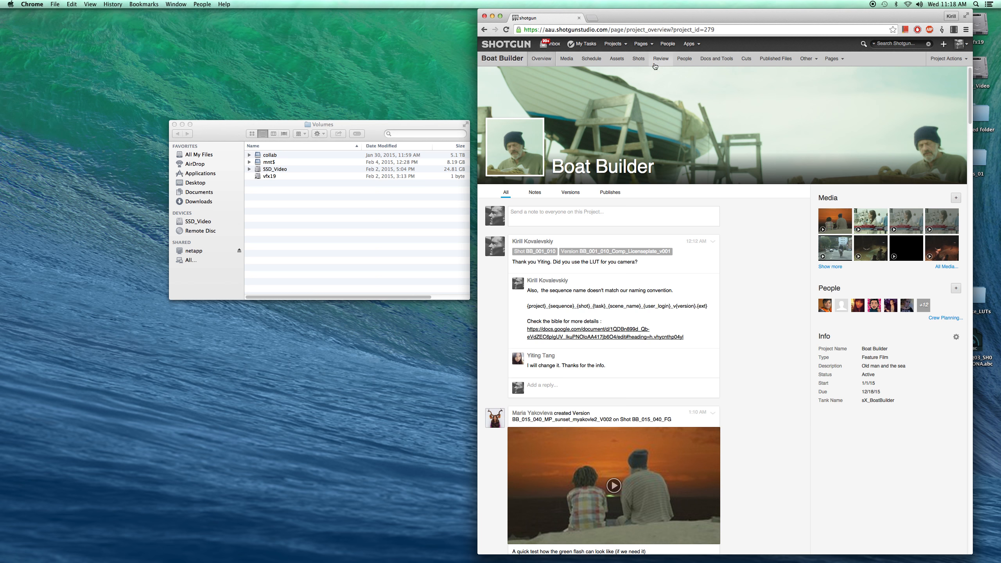
- Open the detail page of shot BB_024_010 from the Boat Builder Shots list
click(642, 60)
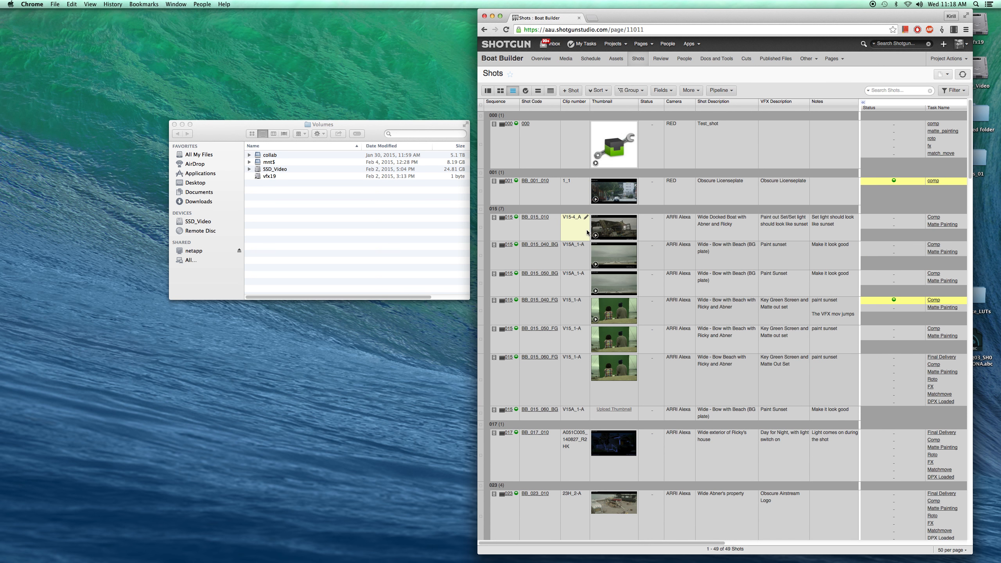
scroll(613, 284, down, 5)
scroll(613, 284, down, 5)
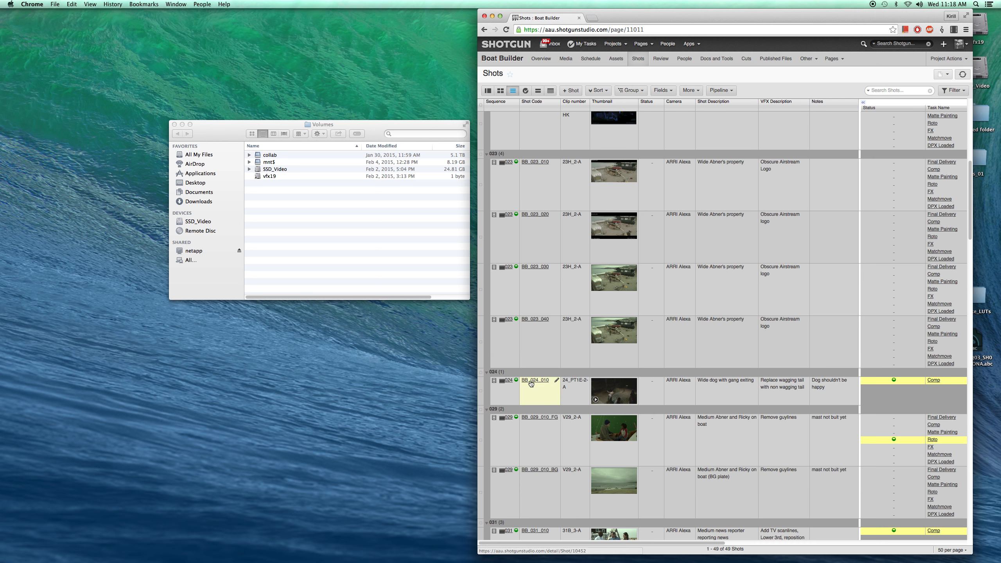
scroll(525, 386, down, 1)
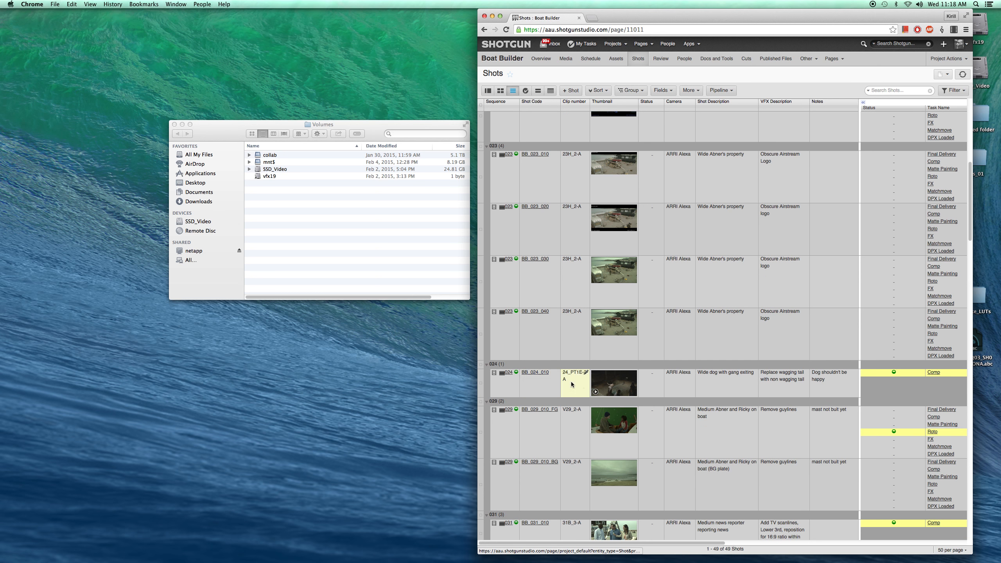
right_click(529, 383)
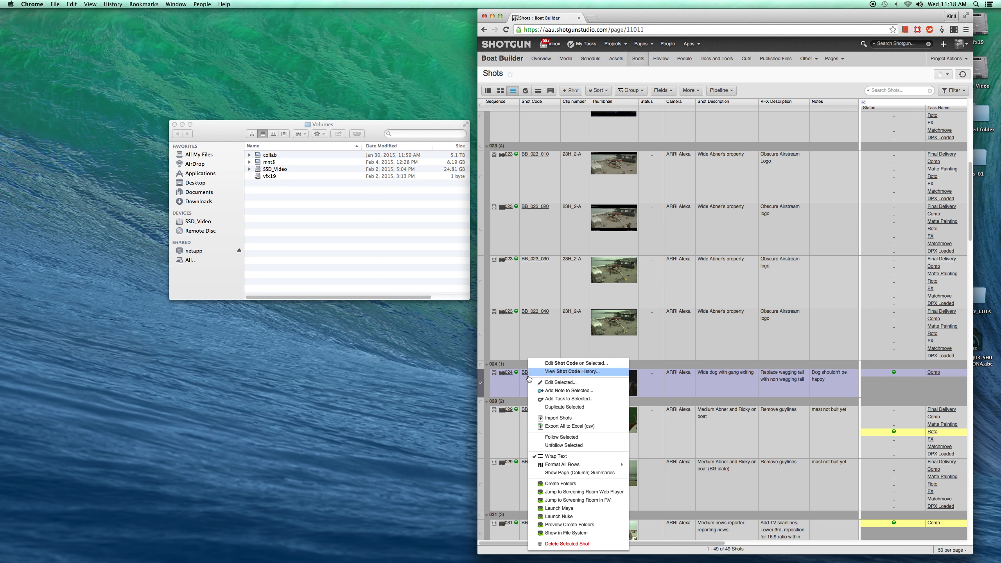
click(525, 385)
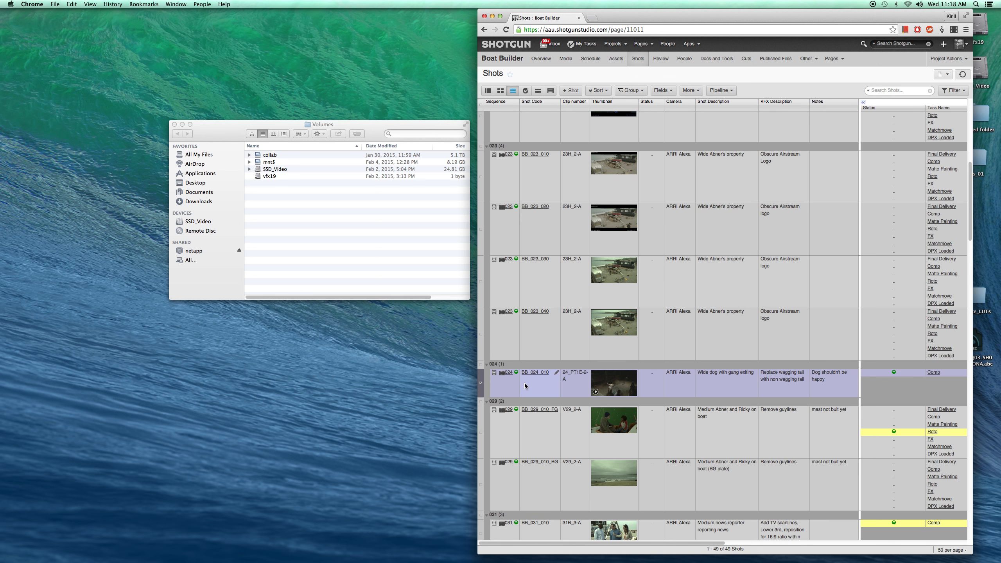
right_click(527, 388)
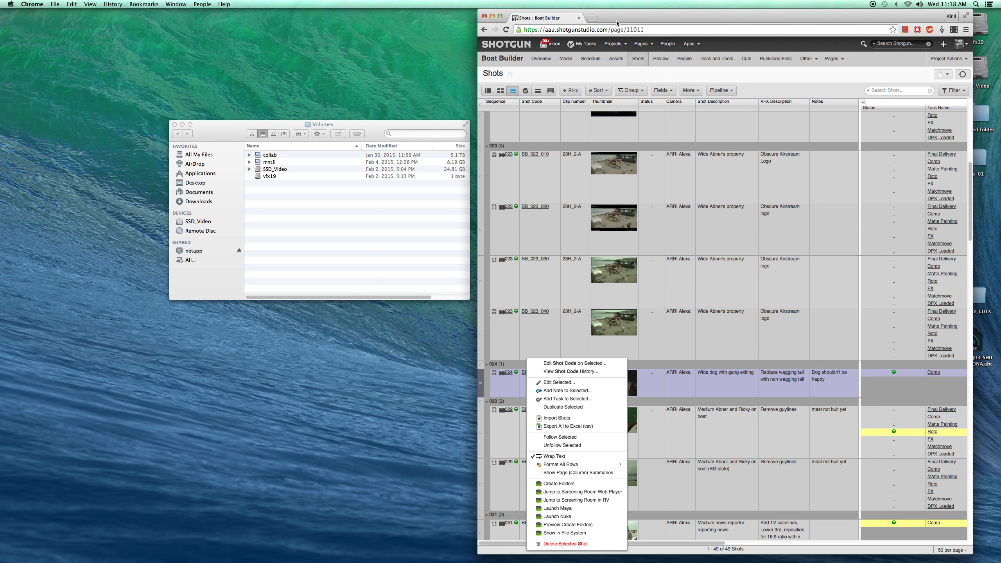
click(552, 386)
click(542, 375)
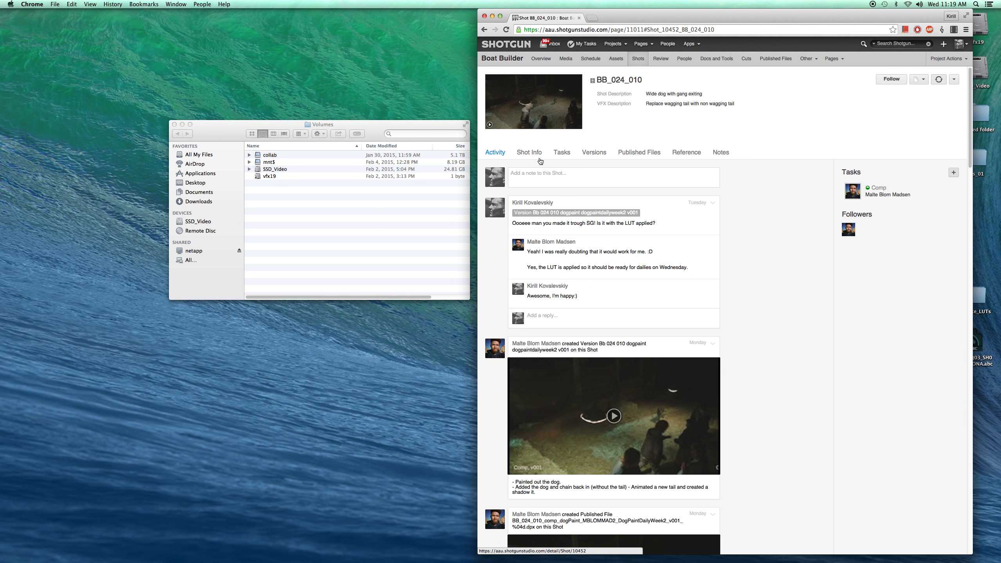
- Review the shot's Comp task versions, then launch Nuke from the Comp task in the shot's Tasks list
click(561, 154)
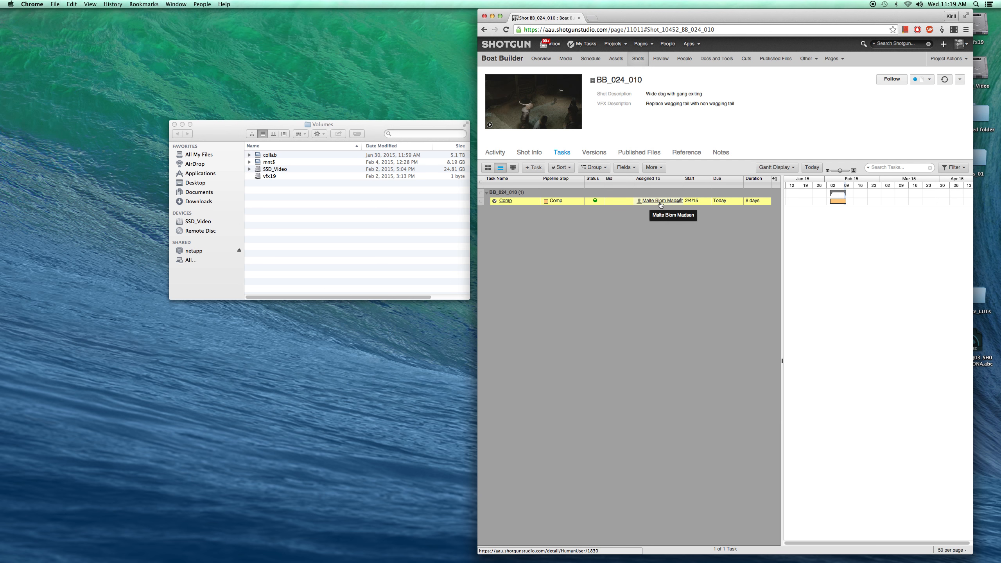
click(506, 201)
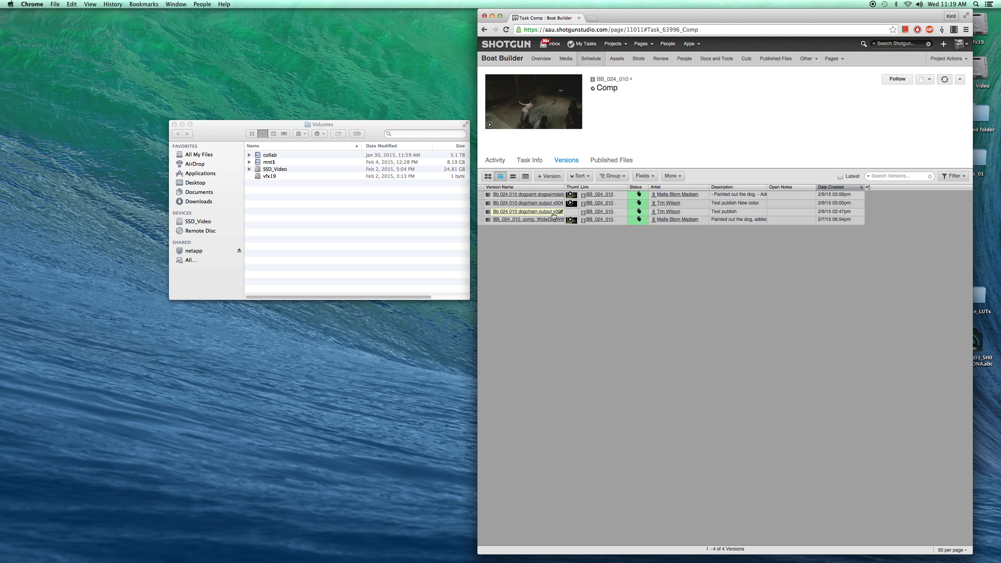
click(484, 29)
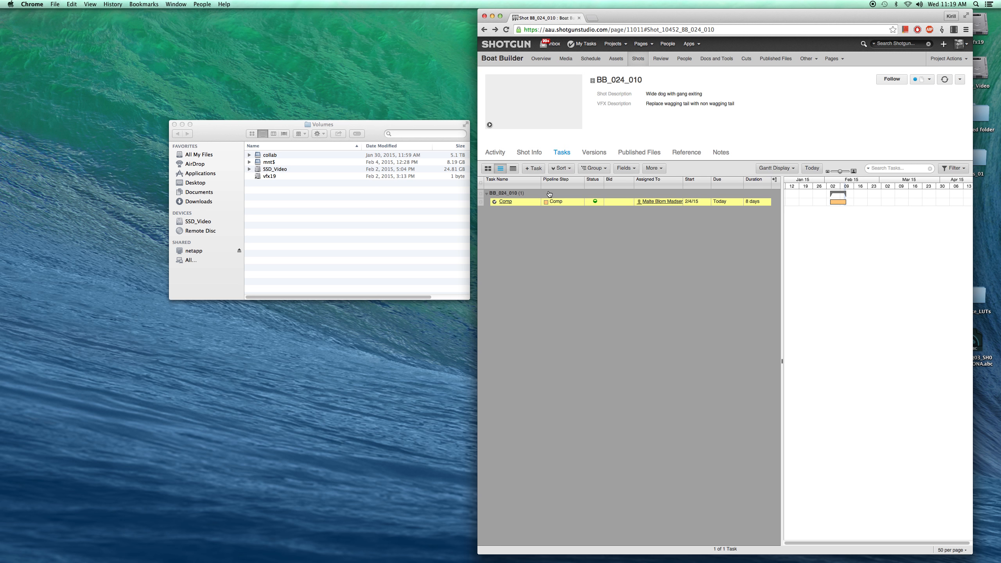
right_click(535, 200)
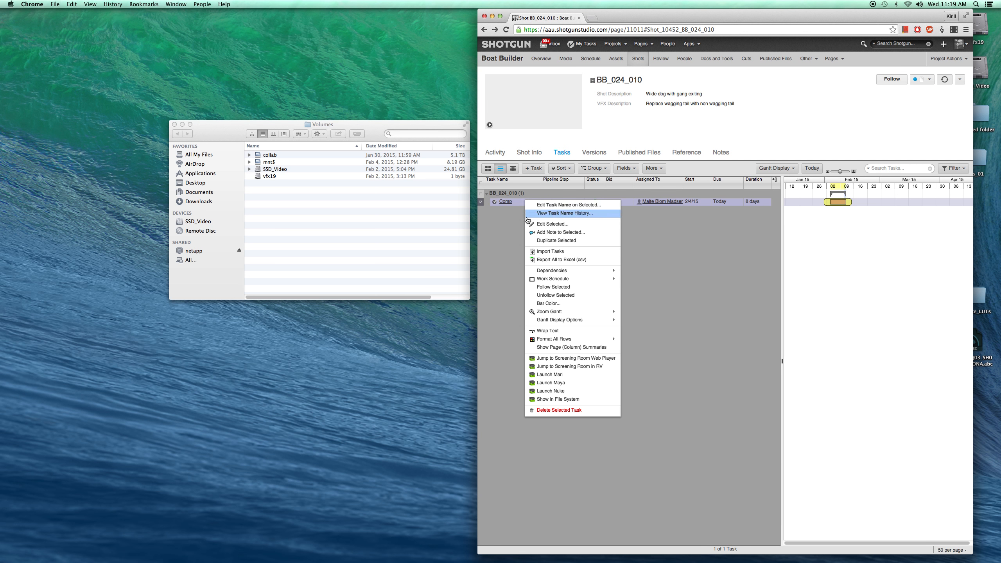
click(554, 392)
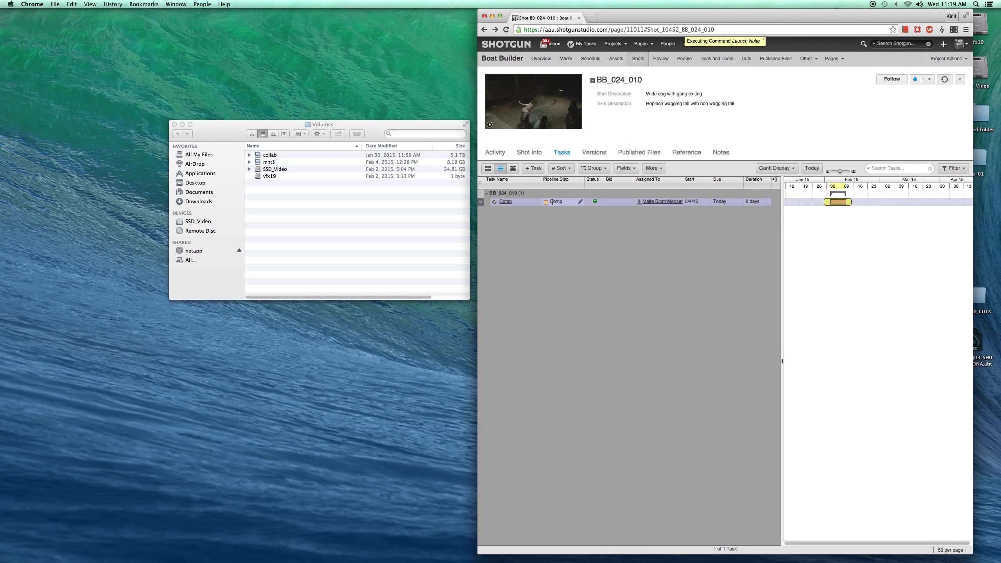
click(615, 58)
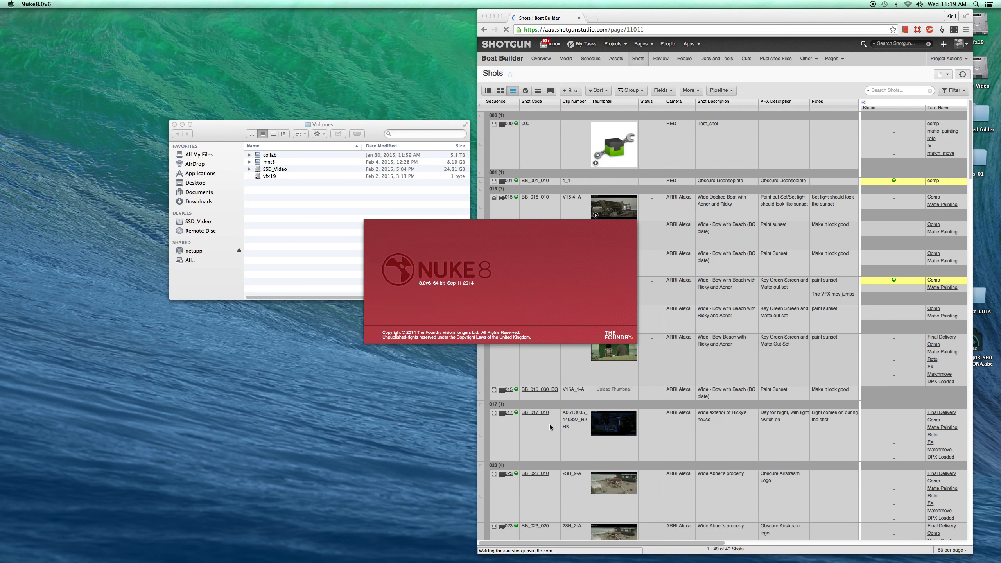
click(552, 446)
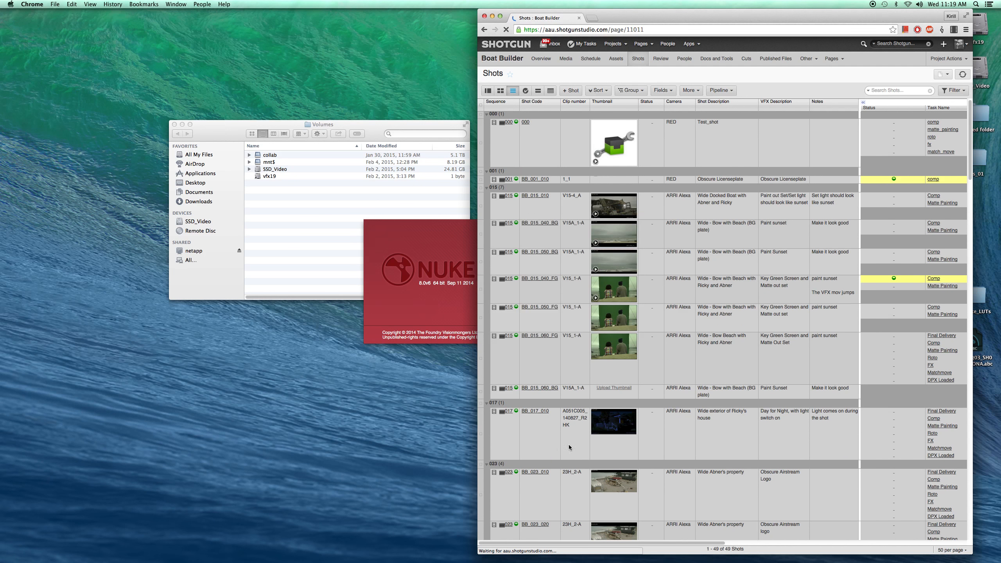
scroll(634, 395, down, 3)
right_click(559, 357)
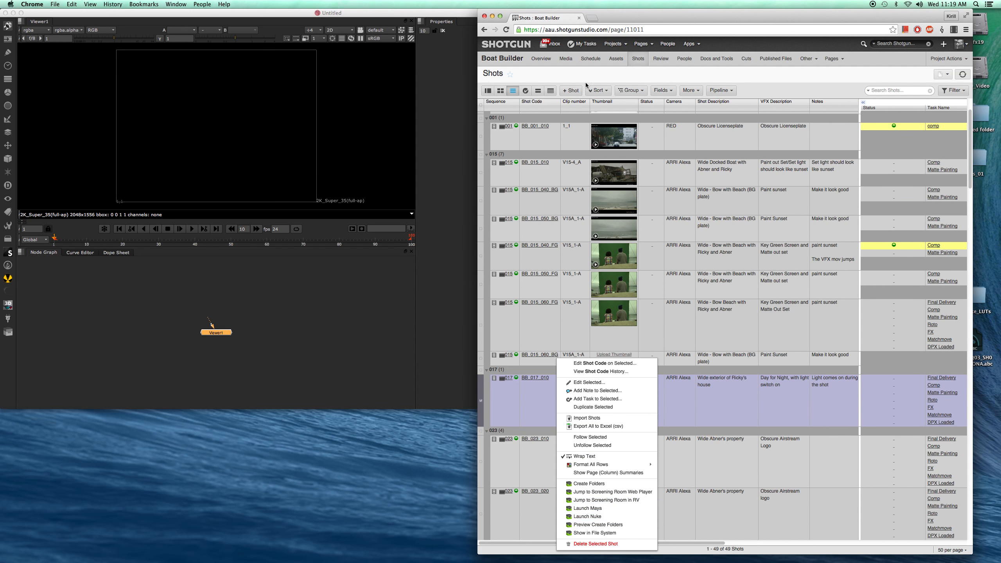
click(390, 308)
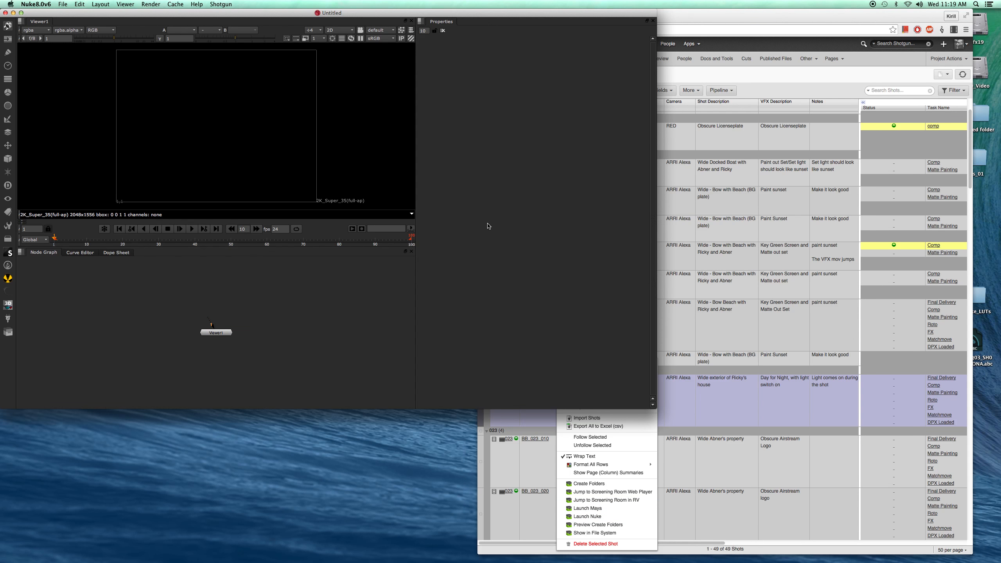
- Reposition the Nuke window, check the Shotgun context menu, and move the Viewer node lower in the Node Graph
drag(293, 16, 441, 23)
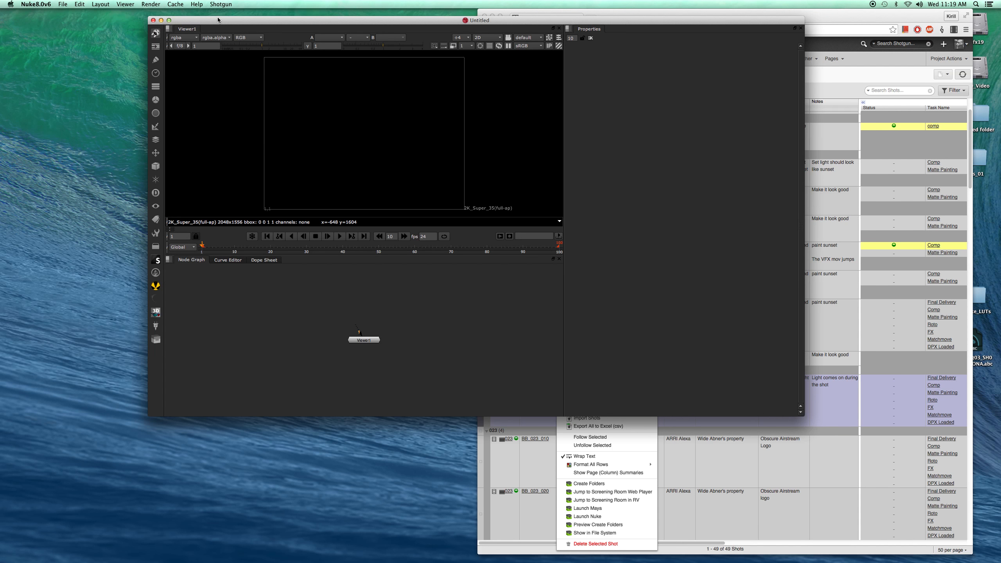
click(220, 5)
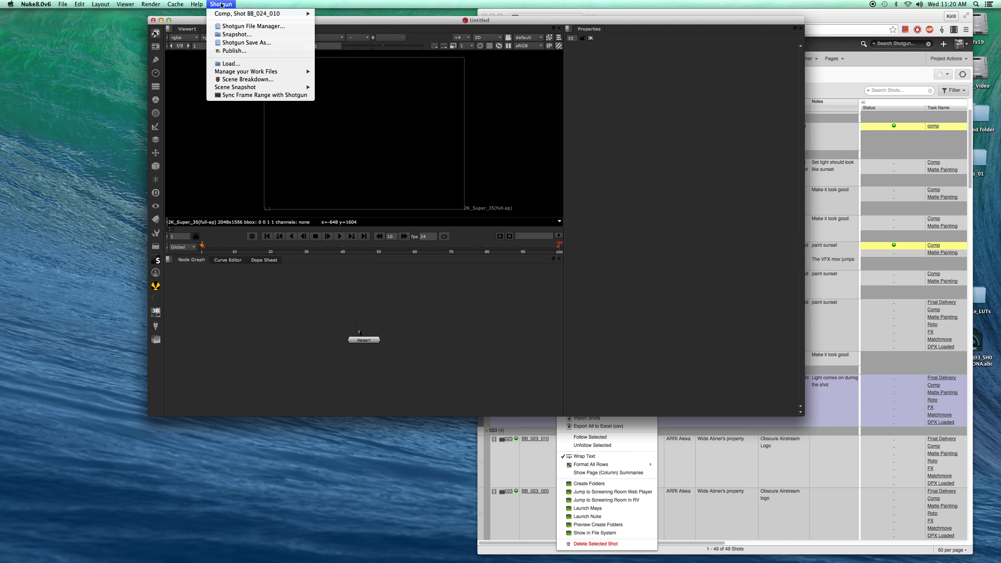
click(400, 330)
drag(369, 340, 371, 379)
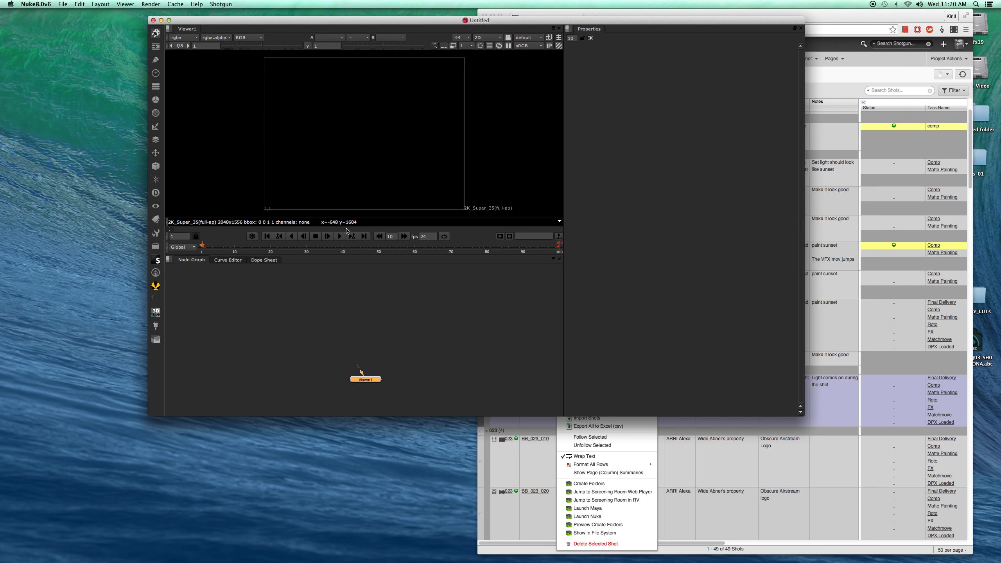
- Load the BB_024_010 v1 DPX Sequence publish from Sequence 024 through the Shotgun Loader
click(223, 5)
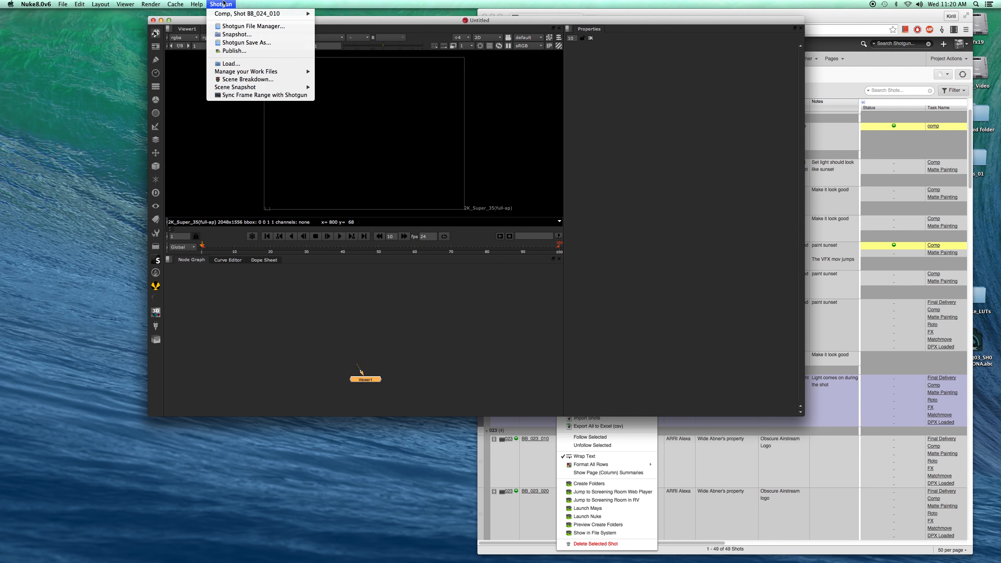
click(232, 63)
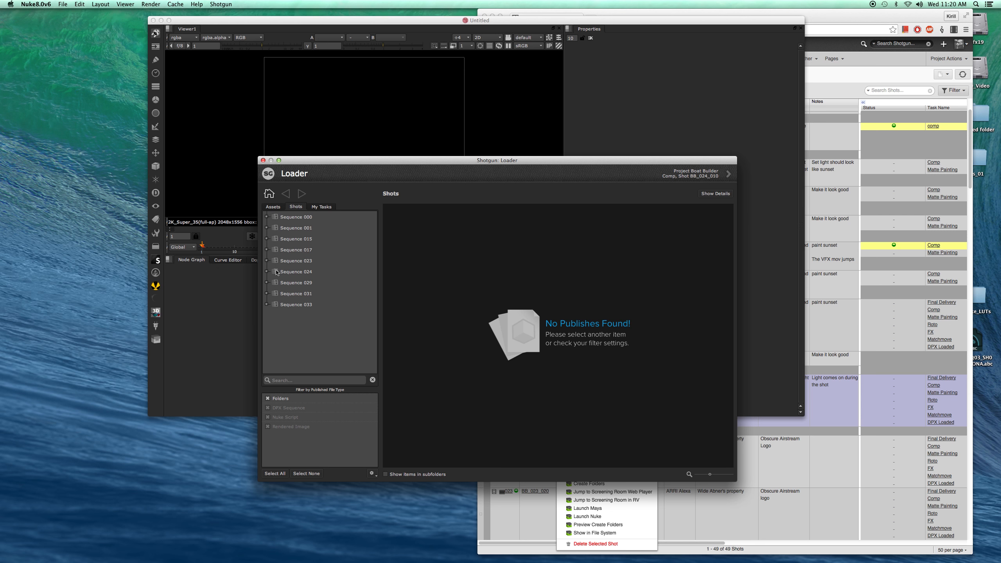
click(267, 272)
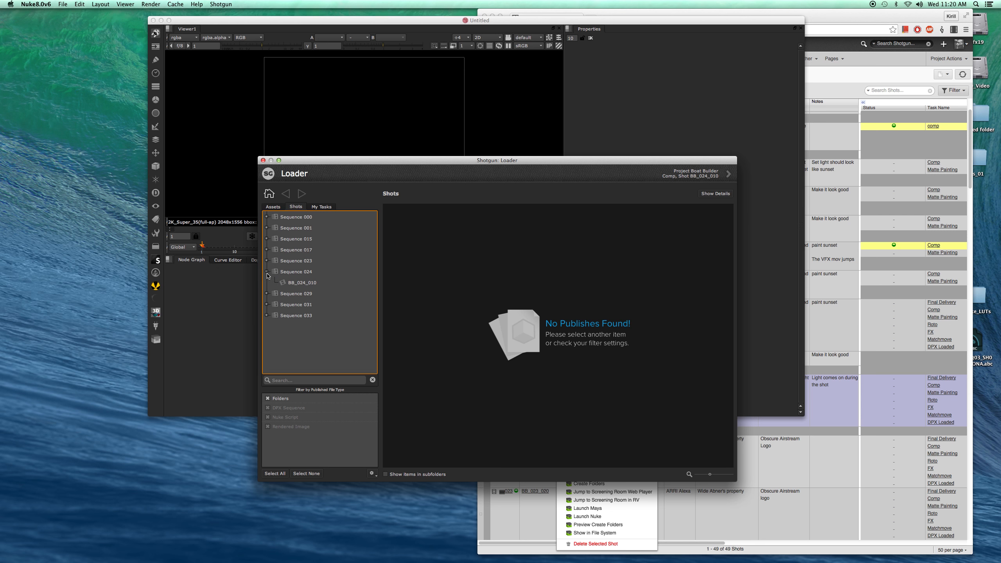
click(296, 285)
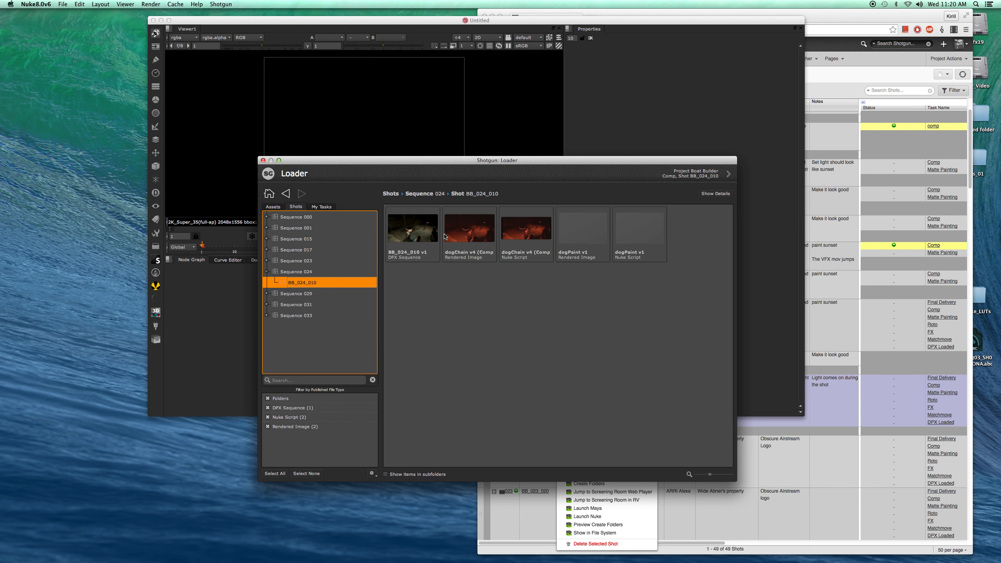
click(410, 273)
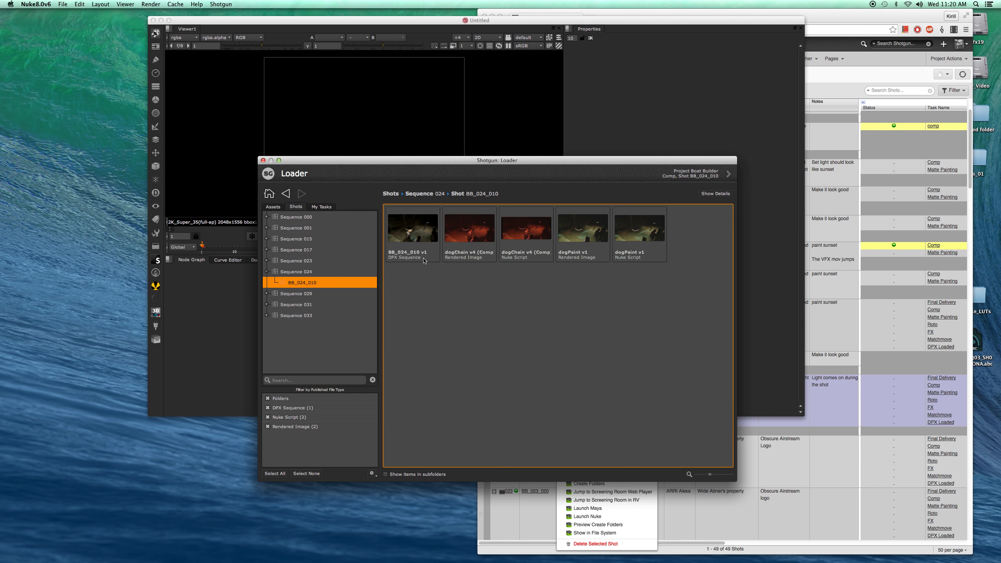
click(420, 237)
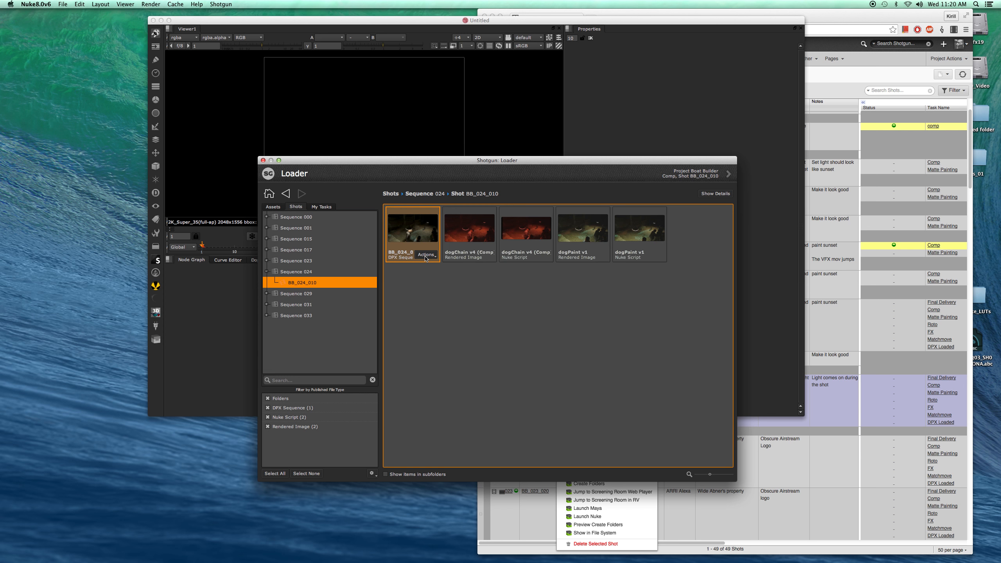
click(393, 263)
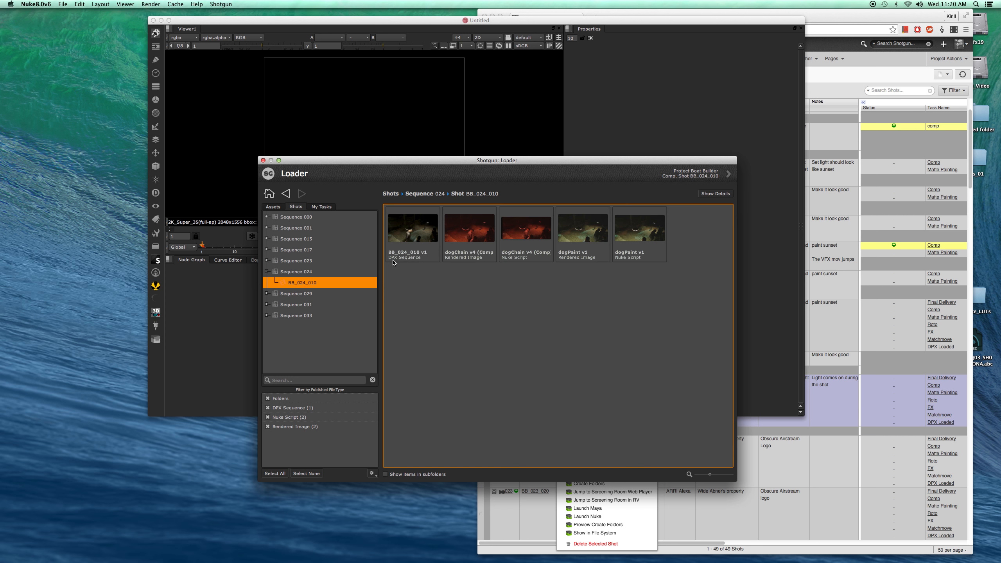
click(411, 240)
double_click(421, 230)
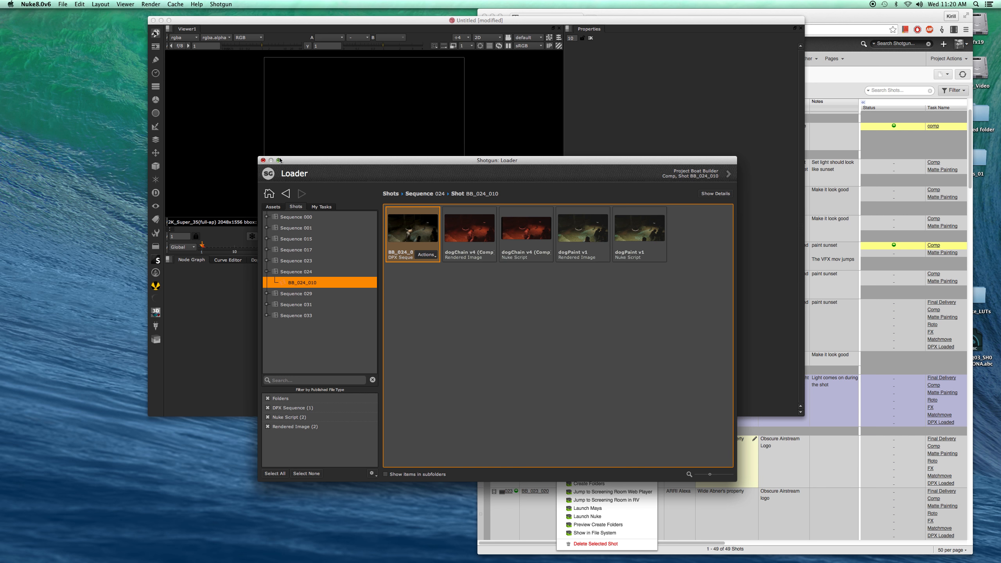
click(263, 160)
- Position the new Read node, view it in the Viewer and open its properties
drag(498, 362, 372, 320)
key(1)
double_click(373, 320)
click(328, 236)
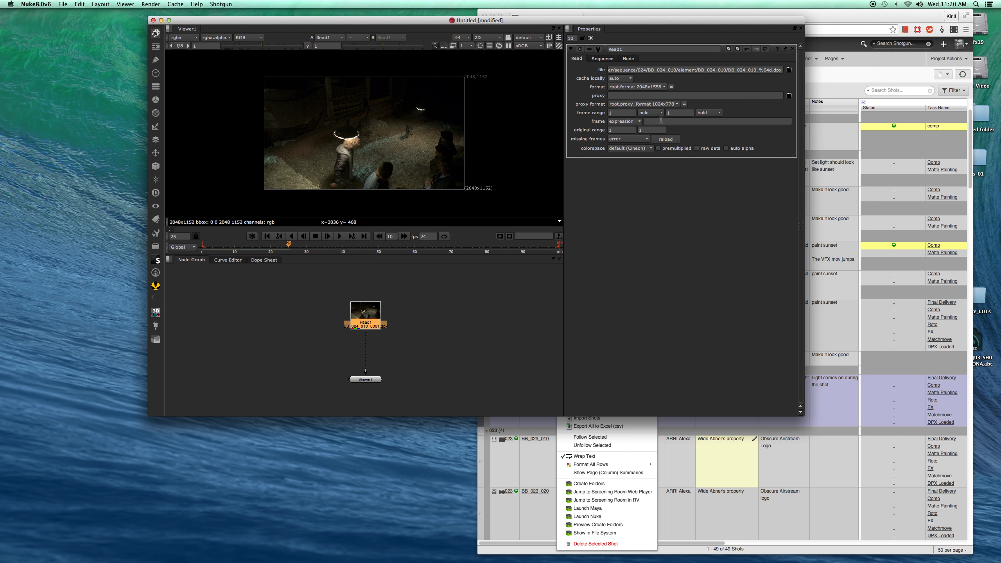
- Replace the Read node's file with the BB_024_010_####.dpx sequence and scrub through its frames
click(789, 70)
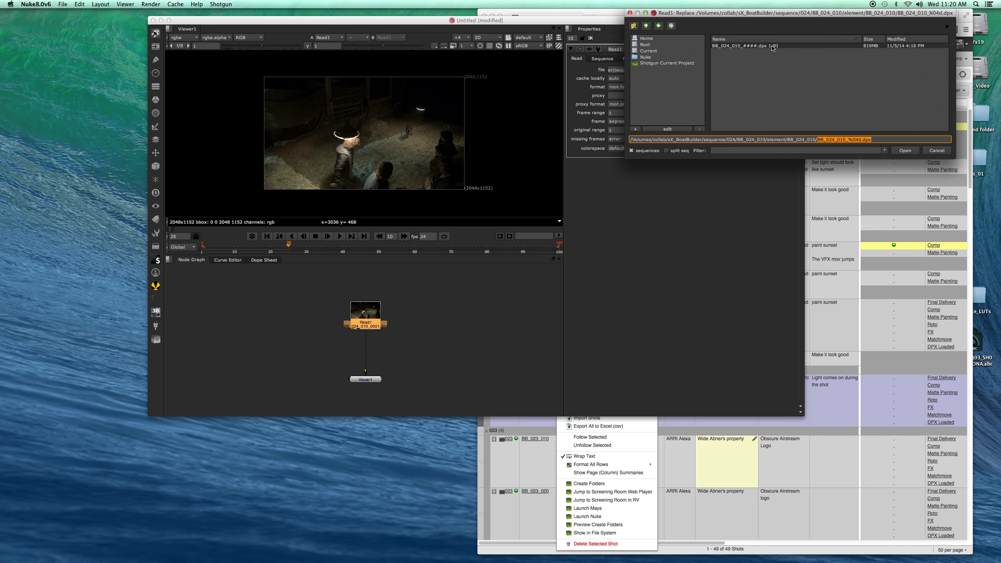
click(770, 48)
double_click(766, 48)
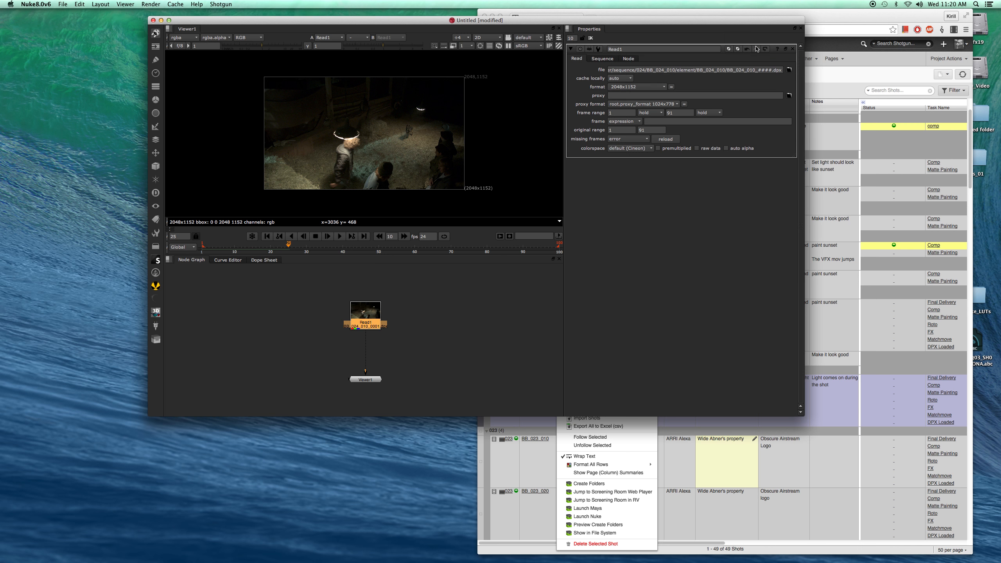
click(295, 250)
drag(295, 250, 233, 247)
- Open the Project Settings to review the script's frame range
click(454, 312)
key(s)
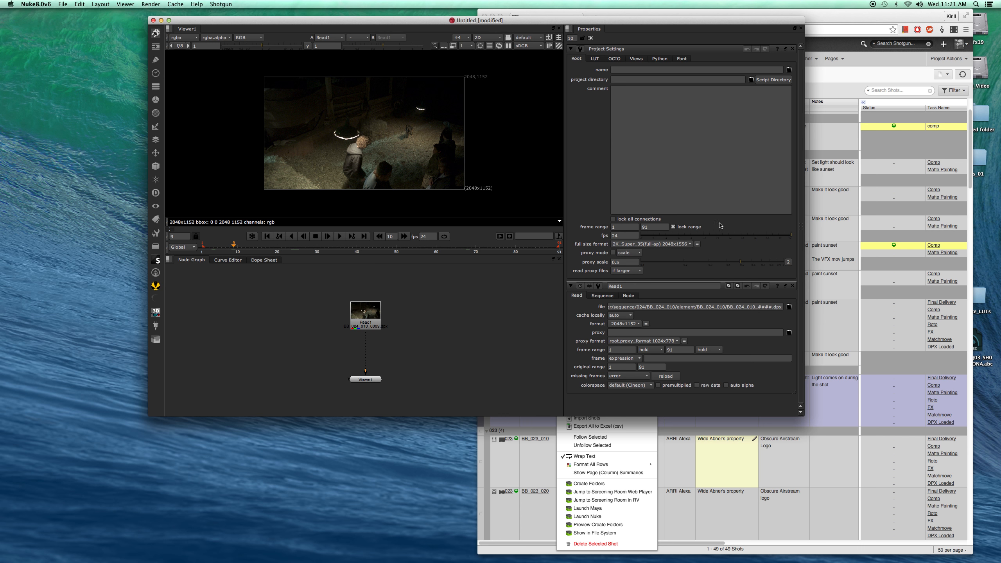
double_click(644, 228)
- Reposition the Nuke window and rearrange the Read and Viewer nodes in the Node Graph
drag(374, 318, 374, 313)
click(420, 340)
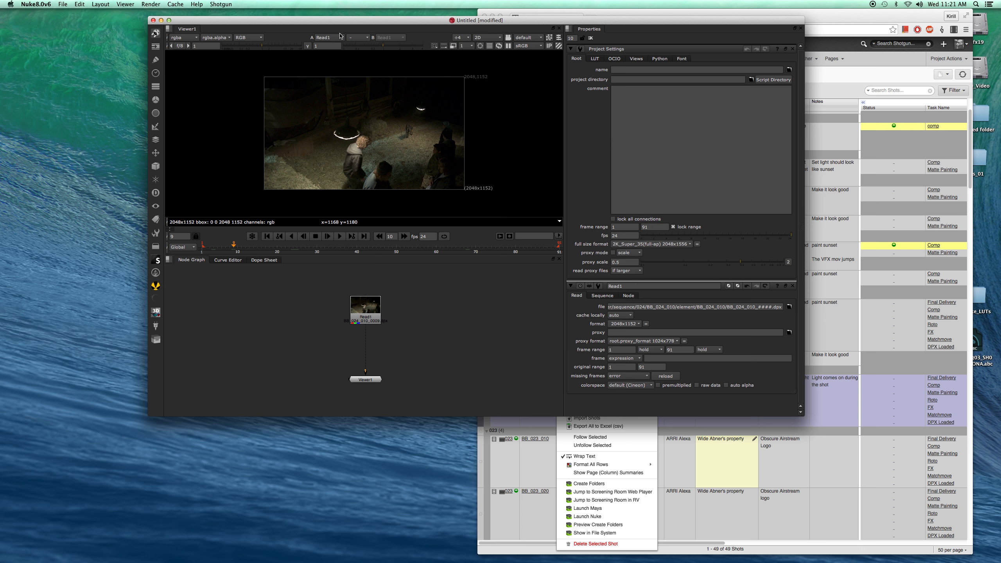
drag(315, 20, 242, 46)
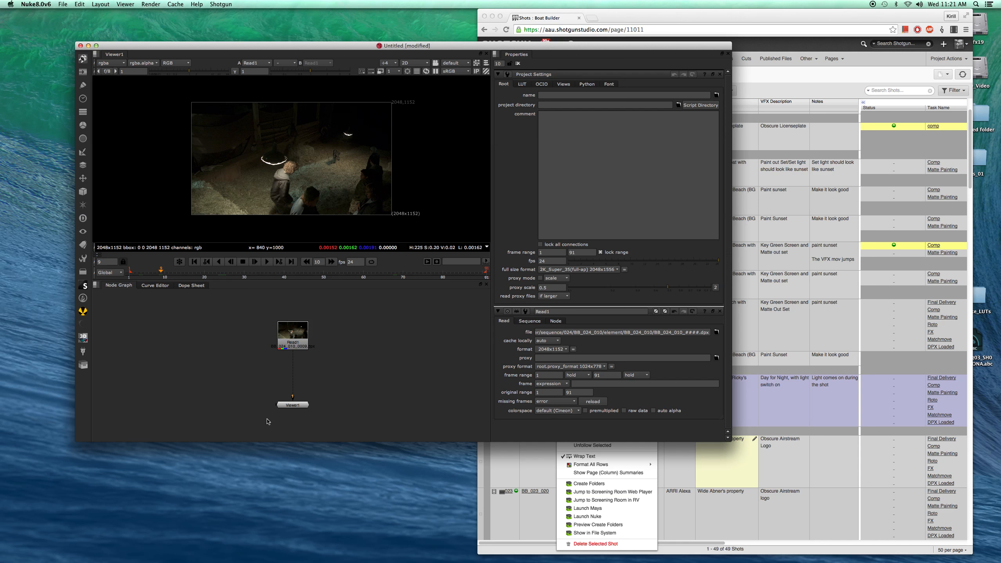
drag(293, 406, 293, 424)
middle_drag(334, 381, 342, 353)
click(345, 346)
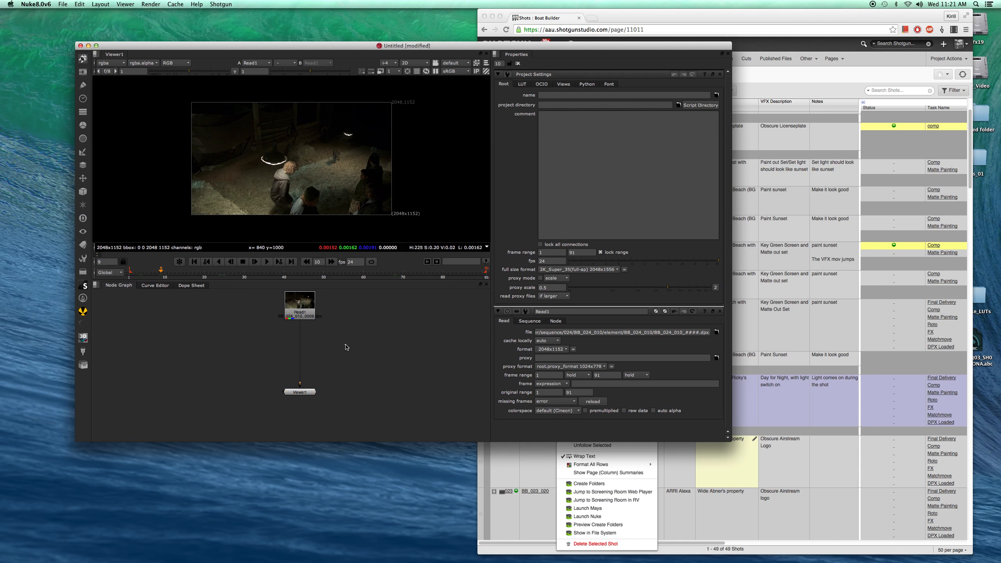
- Check the LUT options available in the Viewer's display menu
key(Tab)
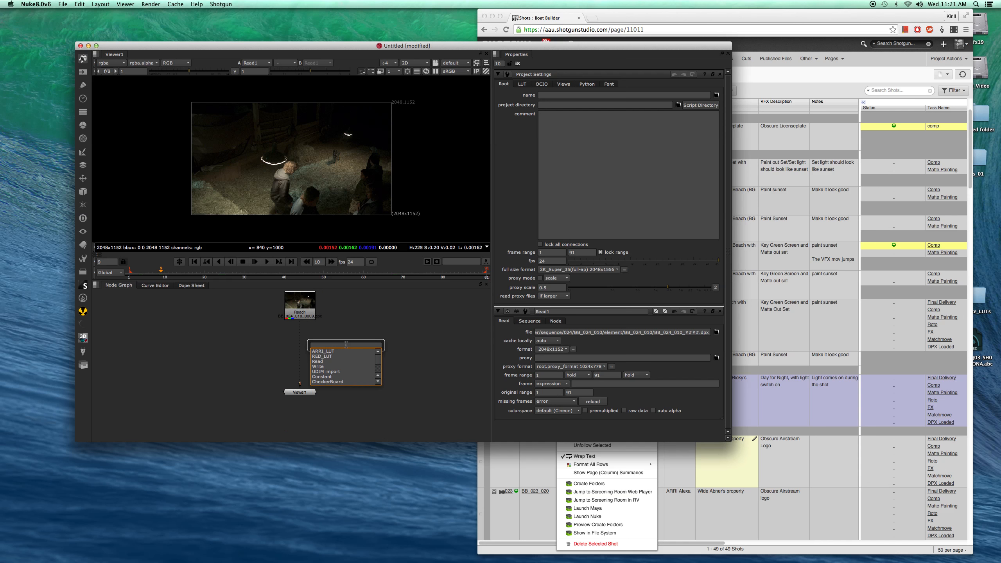
click(353, 327)
double_click(307, 311)
click(301, 322)
click(456, 71)
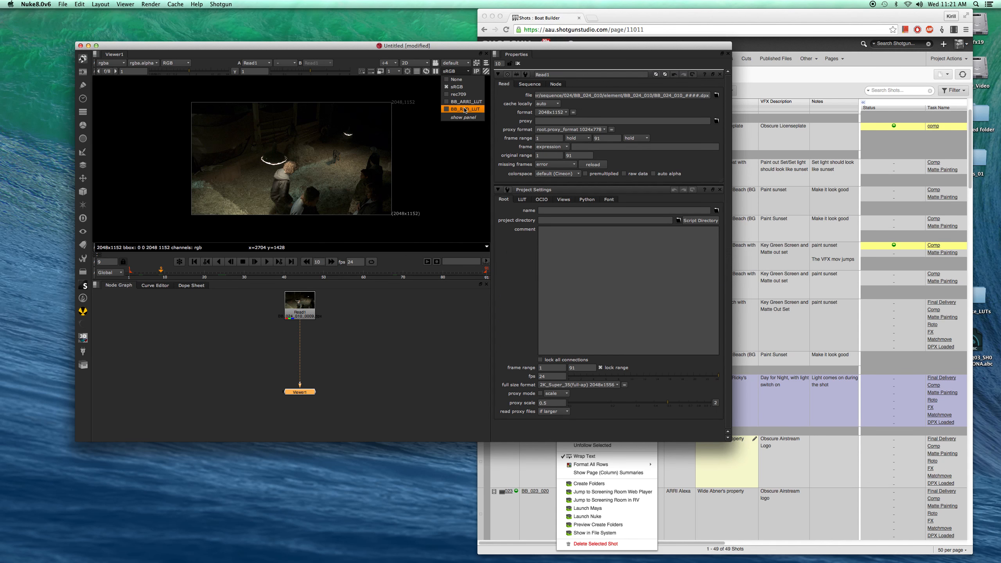
click(364, 351)
- Insert a Grade node between the Read node and the Viewer and open its properties
key(Tab)
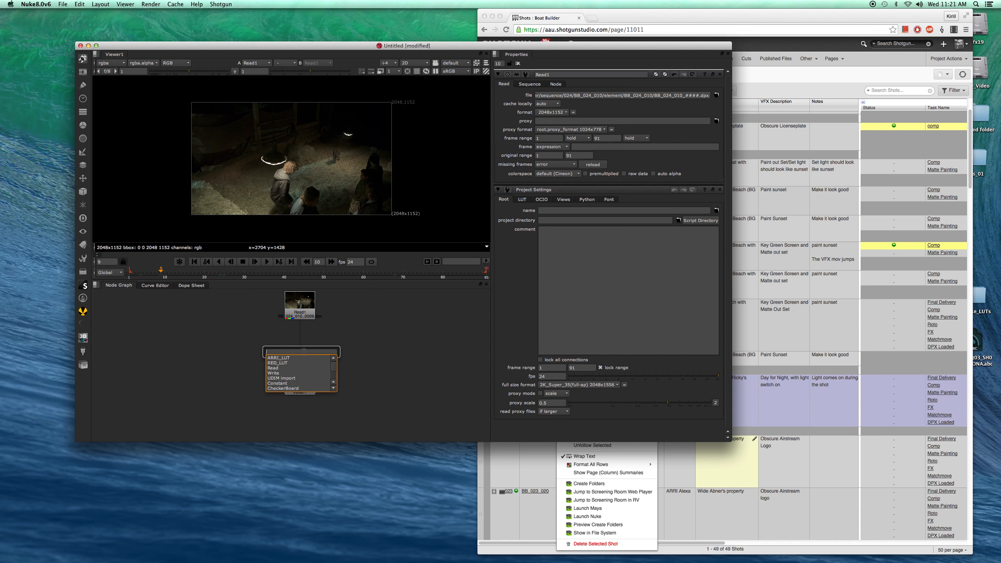
key(Escape)
key(Tab)
text(grade)
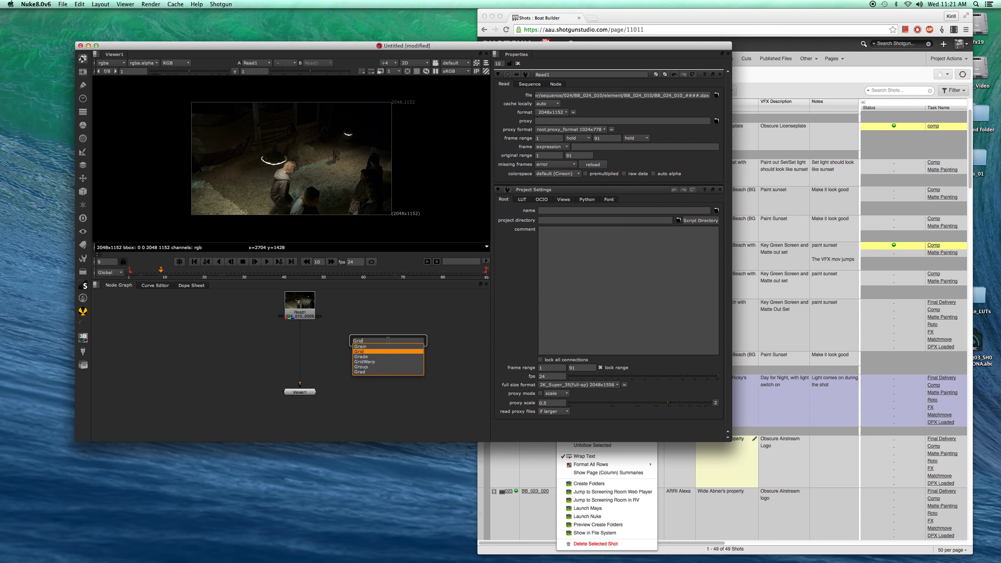
key(Return)
drag(303, 353, 303, 346)
click(303, 346)
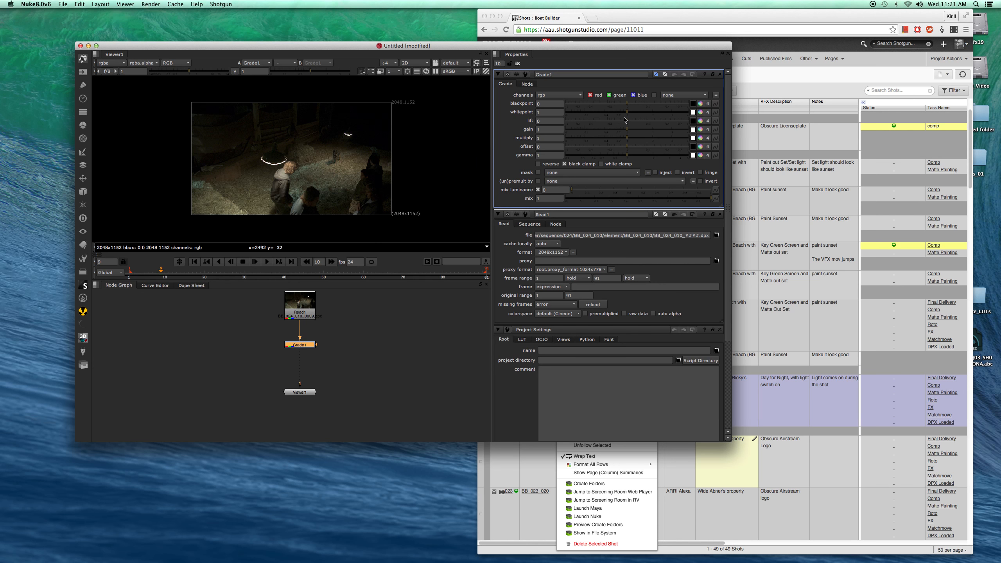
- Set the Grade node's gain to about 1.78, 1.50, 3.15 using the gain slider and color wheel
drag(627, 129, 676, 135)
click(701, 129)
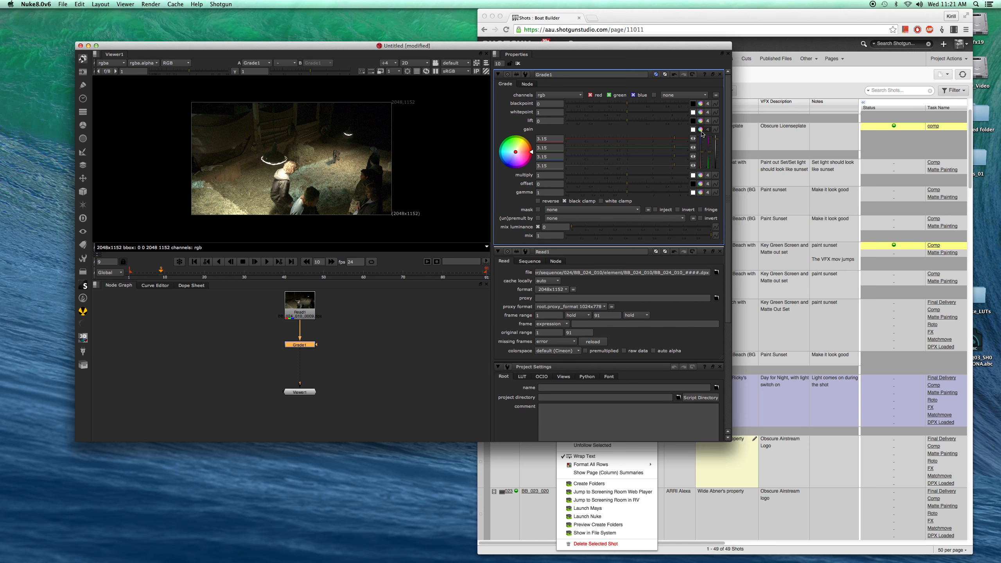
mouse_move(516, 153)
mouse_down()
mouse_move(515, 175)
mouse_move(513, 159)
mouse_up()
- Try to add a BB DPX Shotgun Write node below the Grade node and dismiss the save prompt
click(322, 371)
drag(303, 397, 303, 417)
middle_drag(337, 364, 276, 359)
click(85, 367)
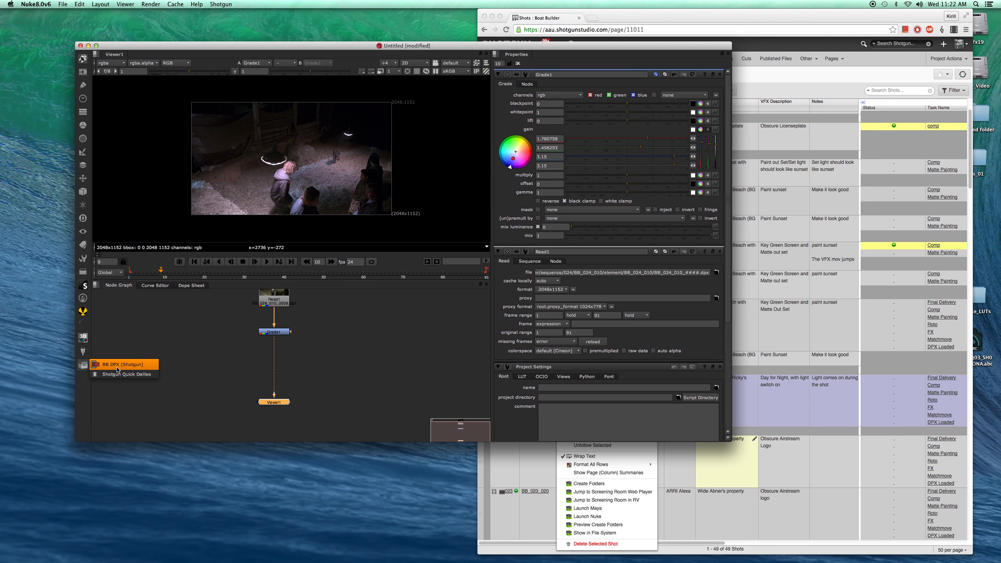
click(117, 369)
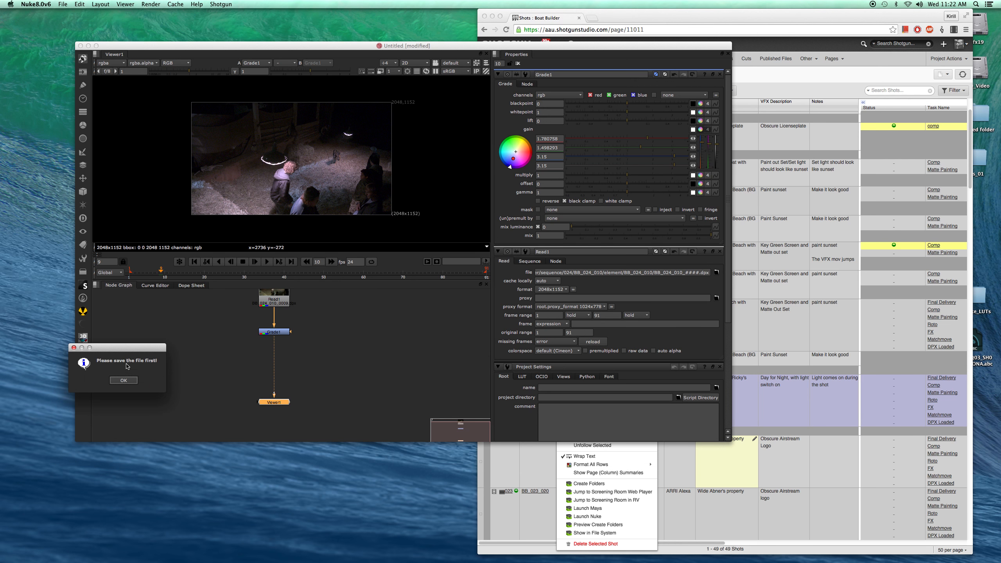
drag(109, 353, 197, 312)
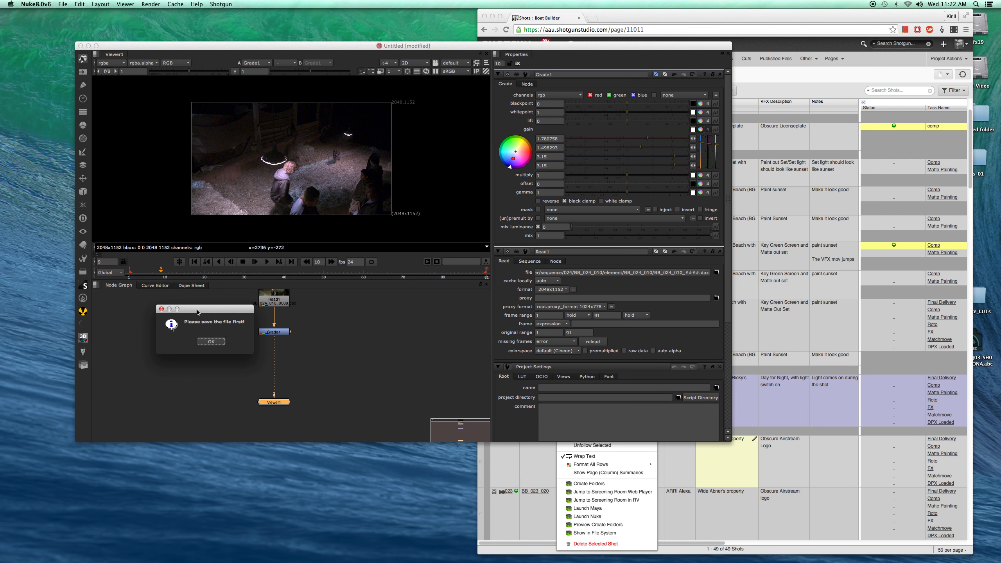
click(212, 342)
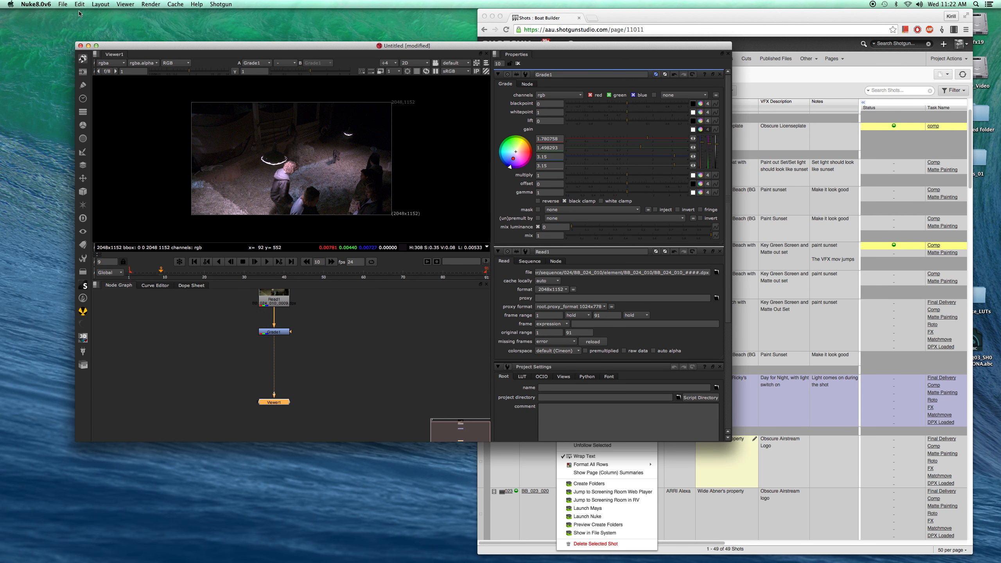
- Save the script with Shotgun Save As under the name testDog
click(220, 4)
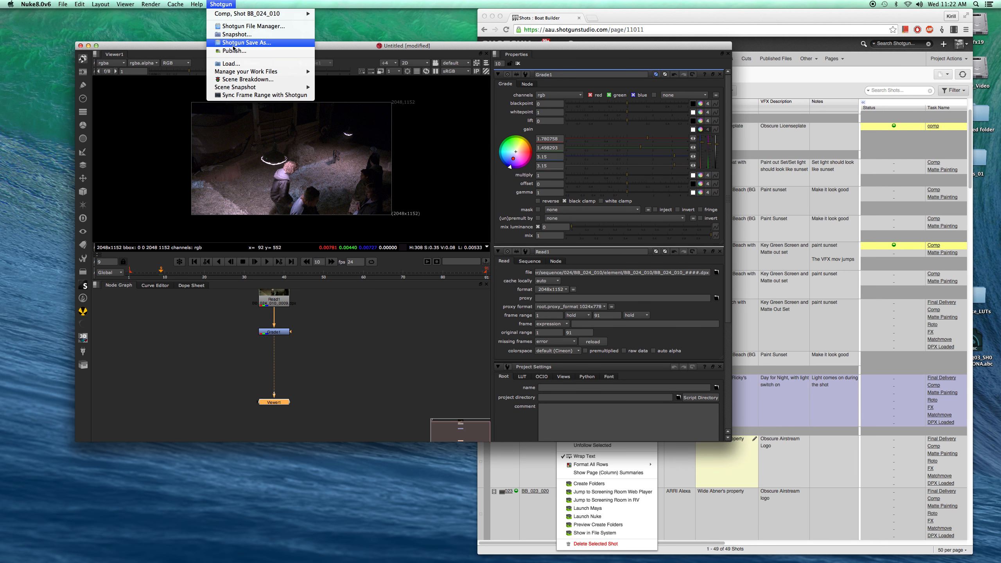
click(234, 46)
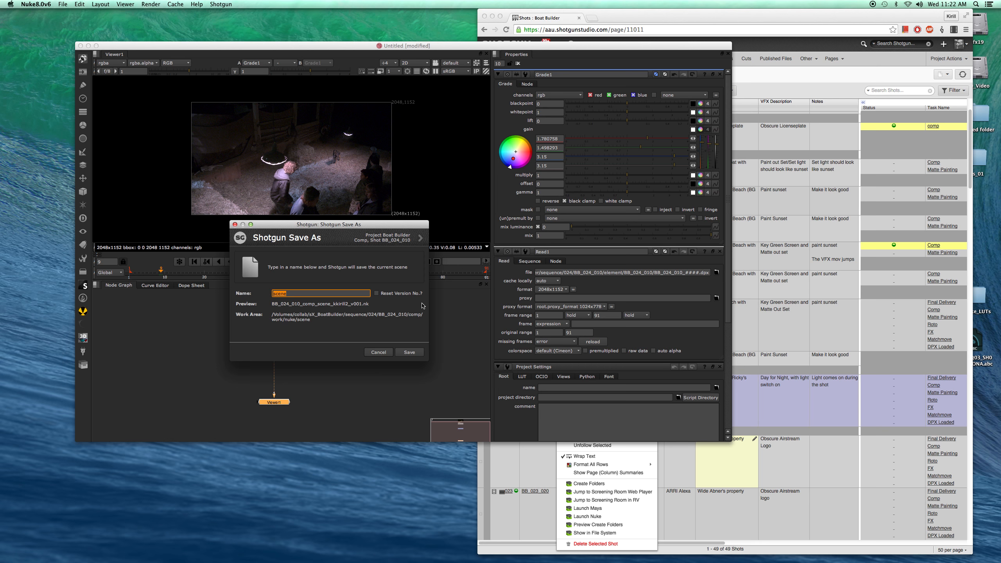
text(testDog)
click(404, 355)
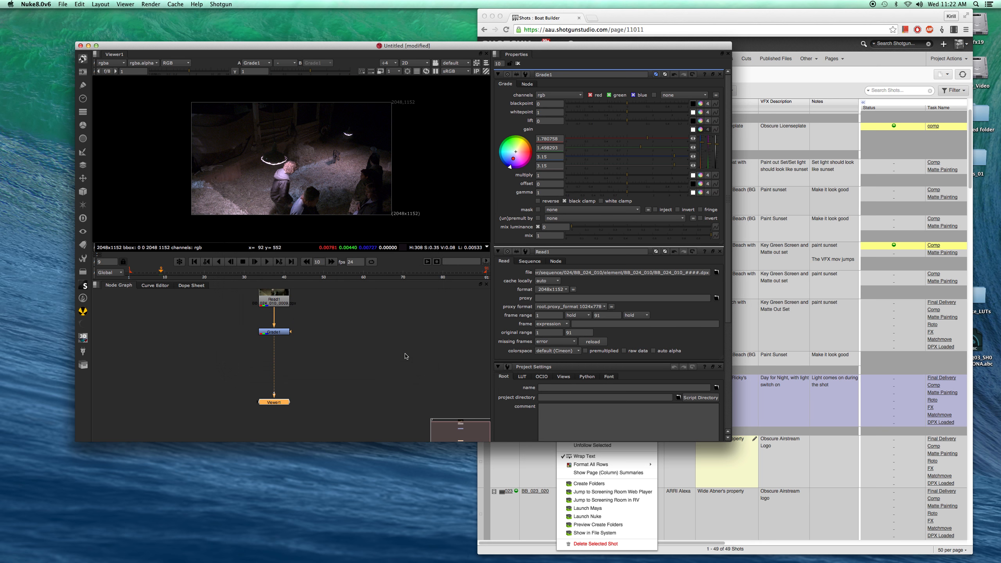
- Open the Comp task's folder in the file system from the Shotgun context menu
drag(335, 46, 369, 33)
middle_drag(364, 307, 372, 329)
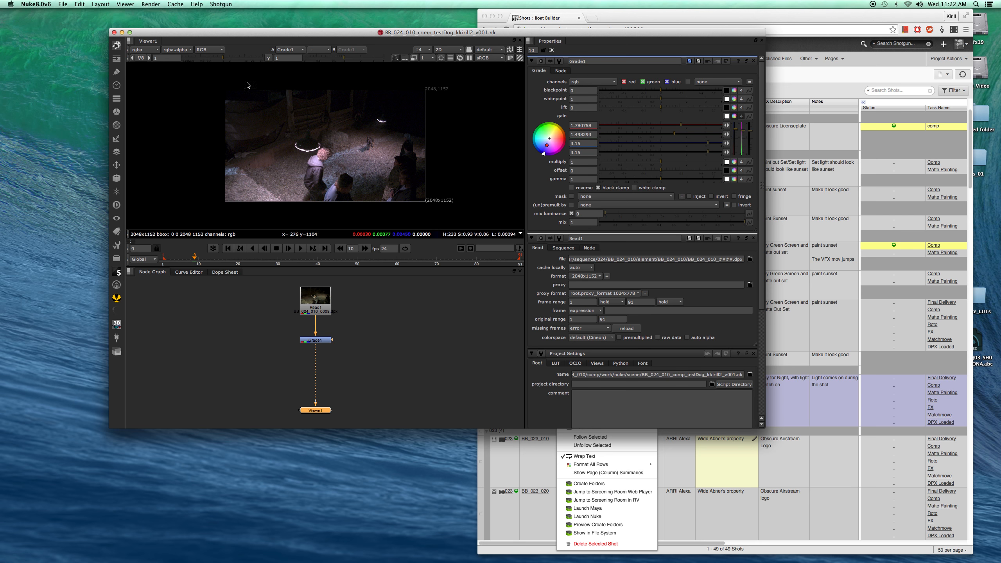
click(221, 4)
mouse_move(227, 15)
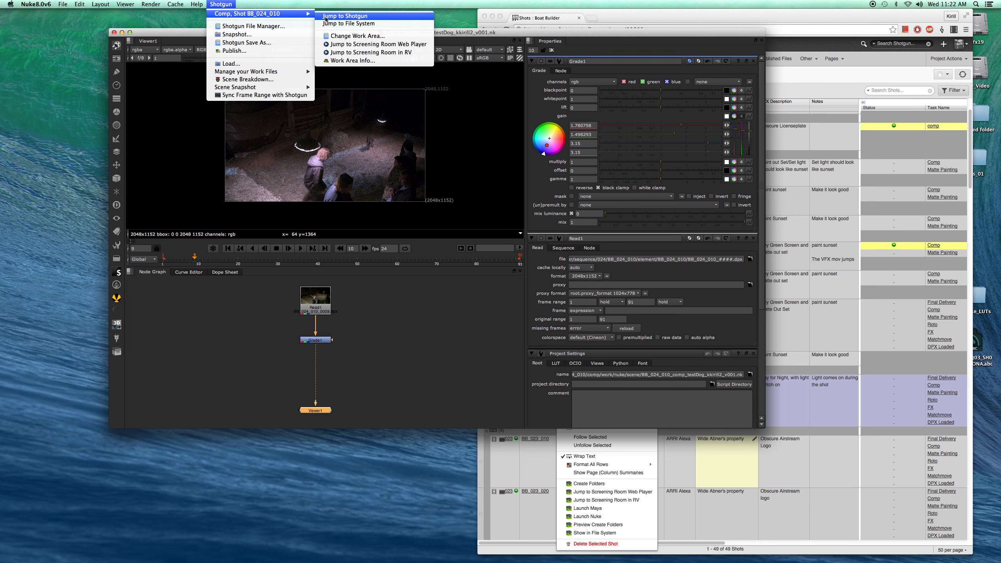
click(343, 24)
- Browse the comp work/nuke/scene folder in Finder and select the saved testDog v001 script
drag(357, 138, 686, 153)
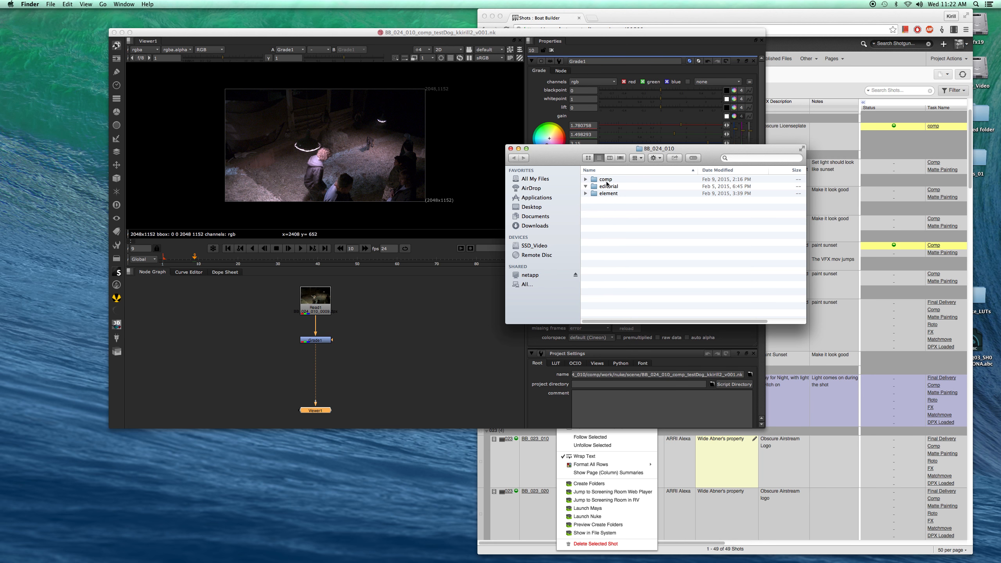
click(586, 181)
click(585, 179)
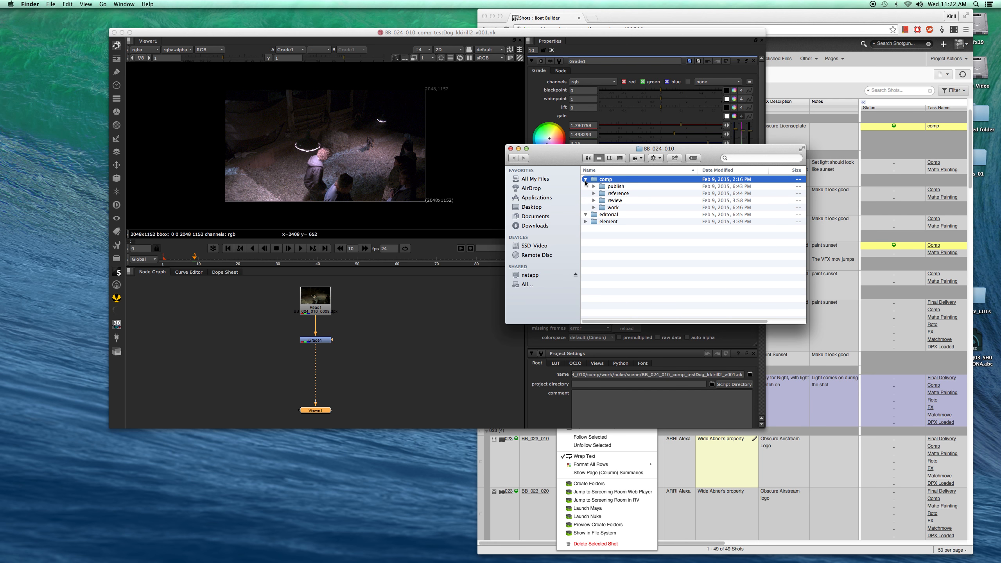
click(593, 208)
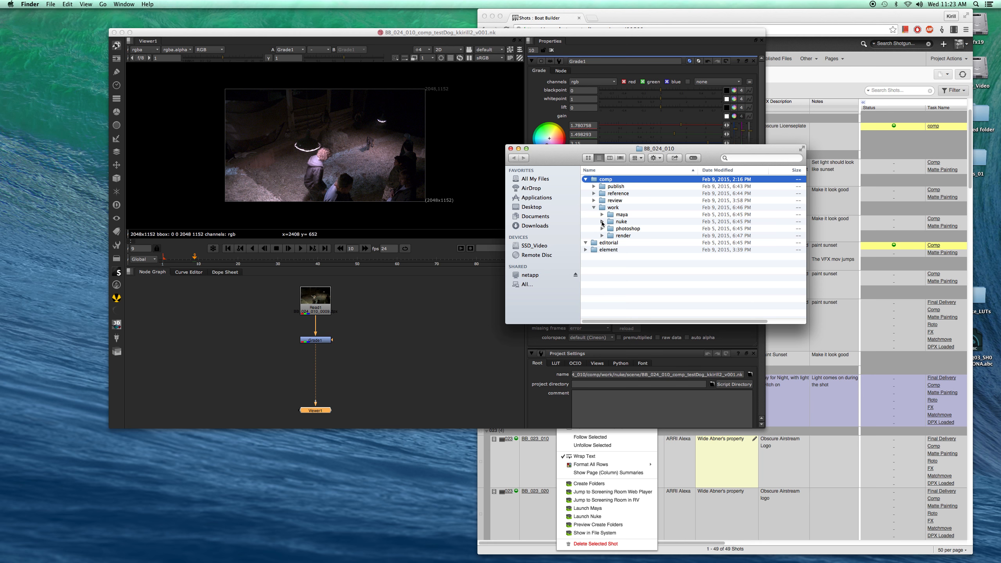
click(602, 222)
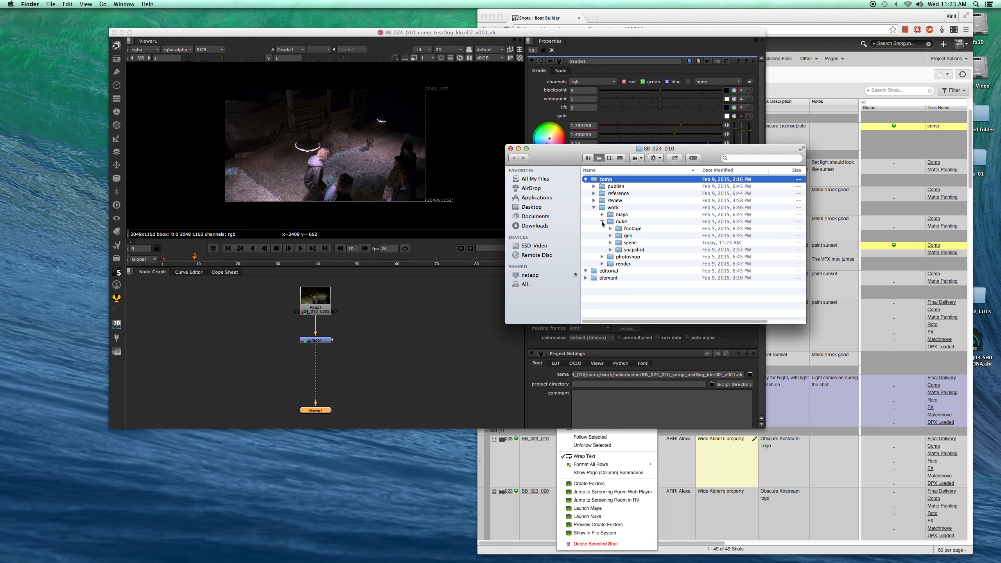
click(610, 244)
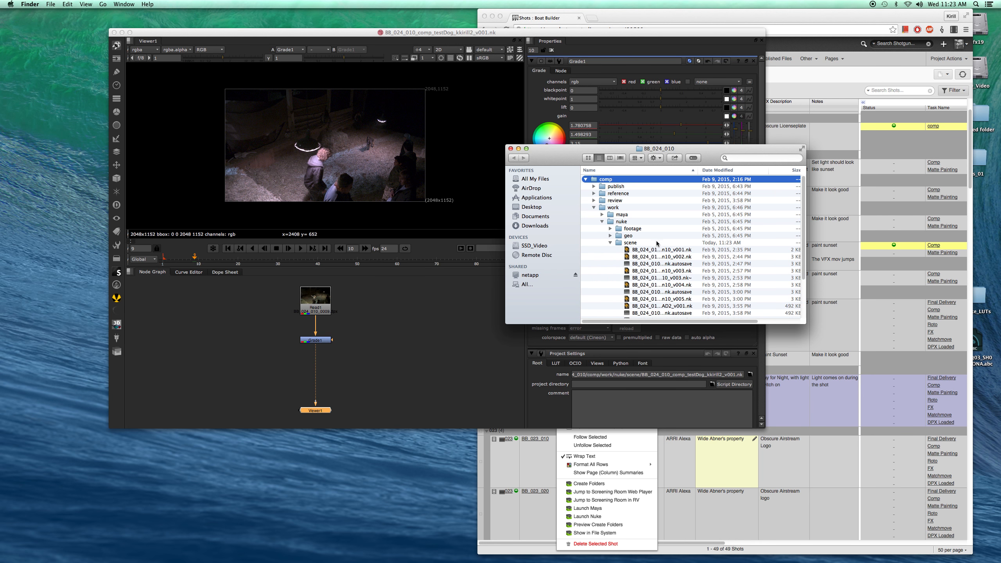
scroll(678, 245, down, 5)
drag(698, 170, 793, 172)
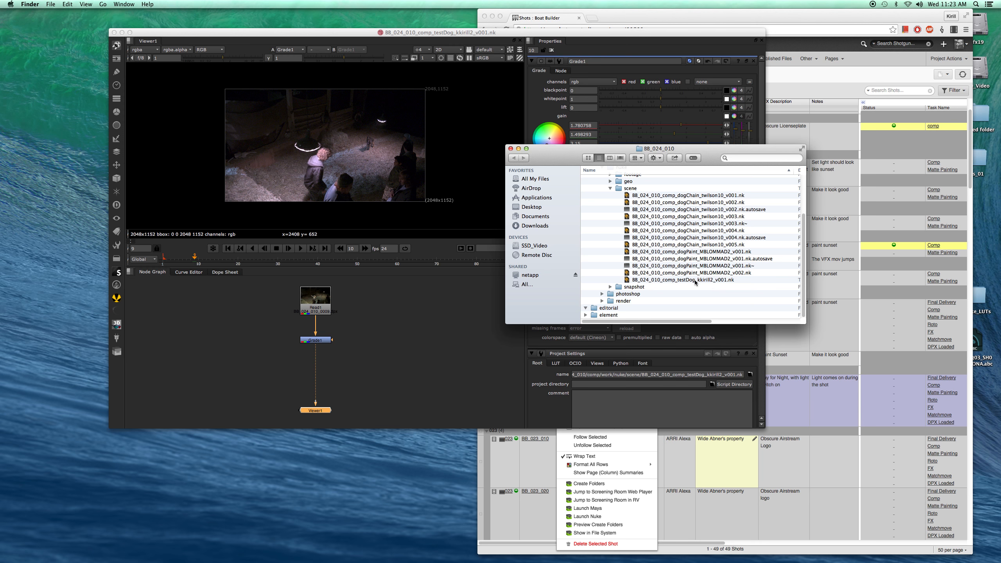
click(656, 281)
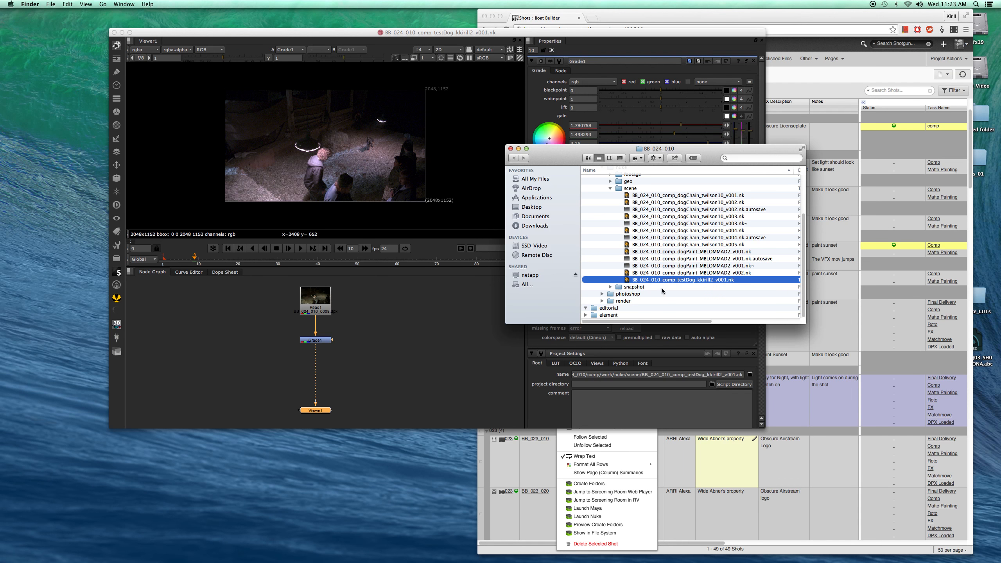
- Add a BB DPX Shotgun Write node to the comp
drag(562, 159, 702, 135)
click(365, 356)
middle_drag(367, 361, 375, 331)
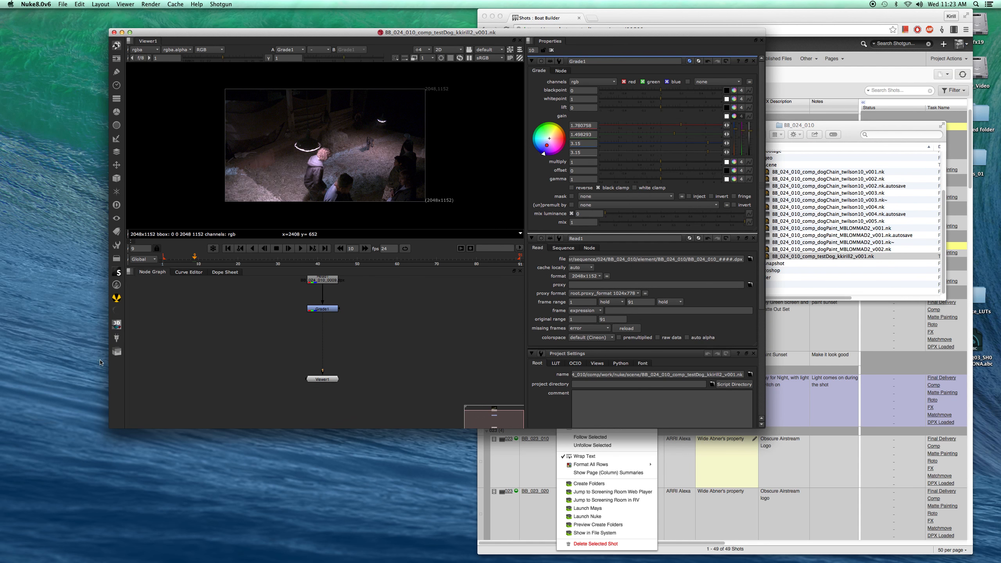
middle_drag(362, 335, 345, 348)
click(116, 351)
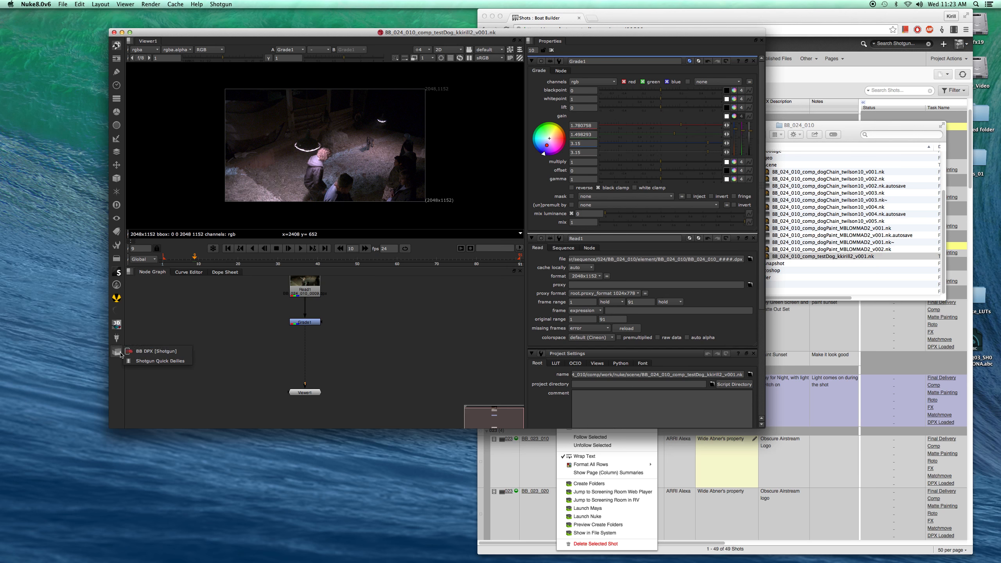
click(151, 352)
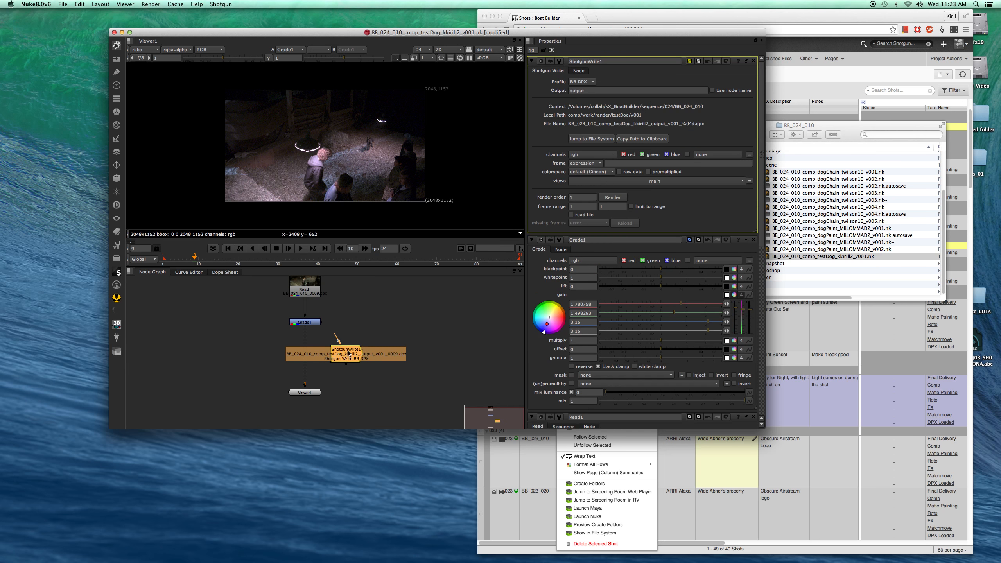
- Connect the Shotgun Write node between the Grade node and the Viewer and arrange the nodes
middle_drag(400, 332, 406, 311)
drag(353, 327, 314, 334)
middle_drag(356, 312, 355, 354)
drag(324, 383, 322, 384)
middle_drag(347, 351, 344, 308)
drag(321, 370, 321, 396)
middle_drag(331, 365, 350, 370)
click(326, 341)
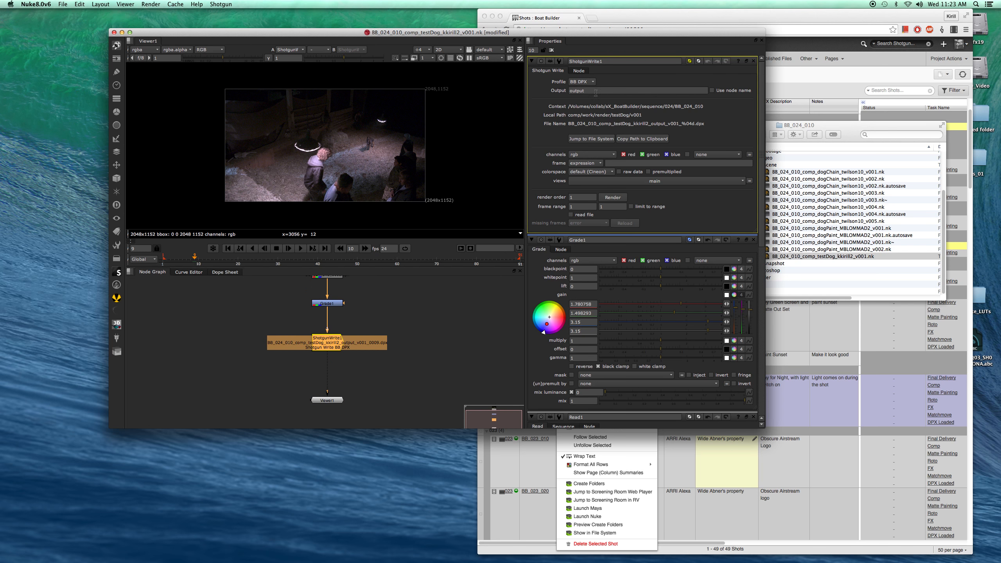
middle_drag(423, 322, 414, 351)
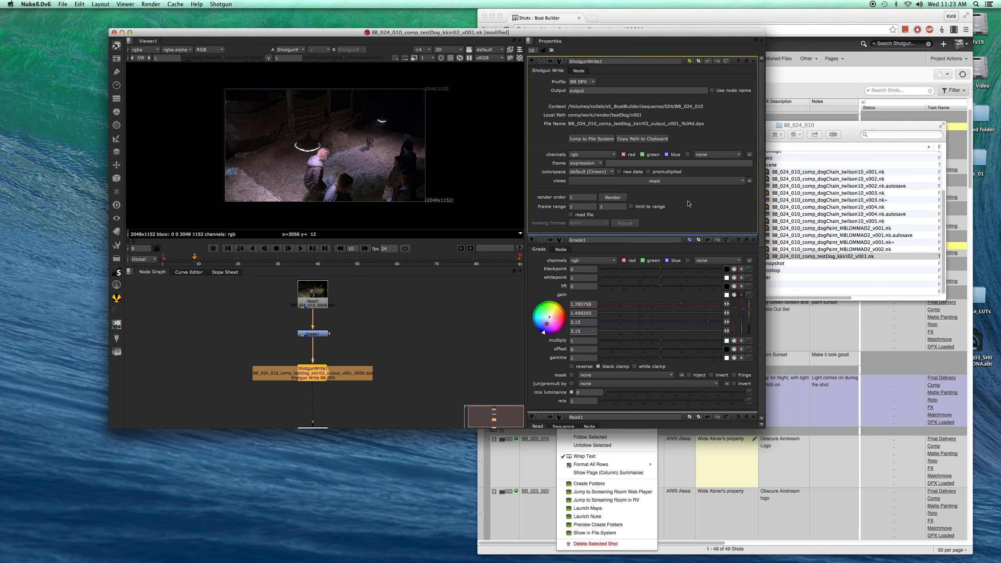
- Render the Shotgun Write node over frames 1-5
click(613, 198)
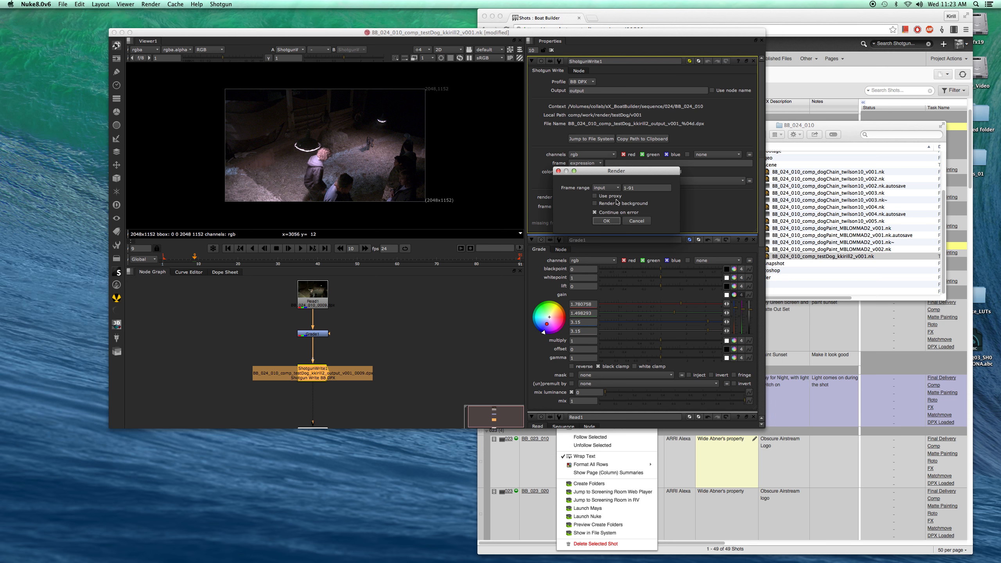
click(637, 190)
text(5)
click(615, 222)
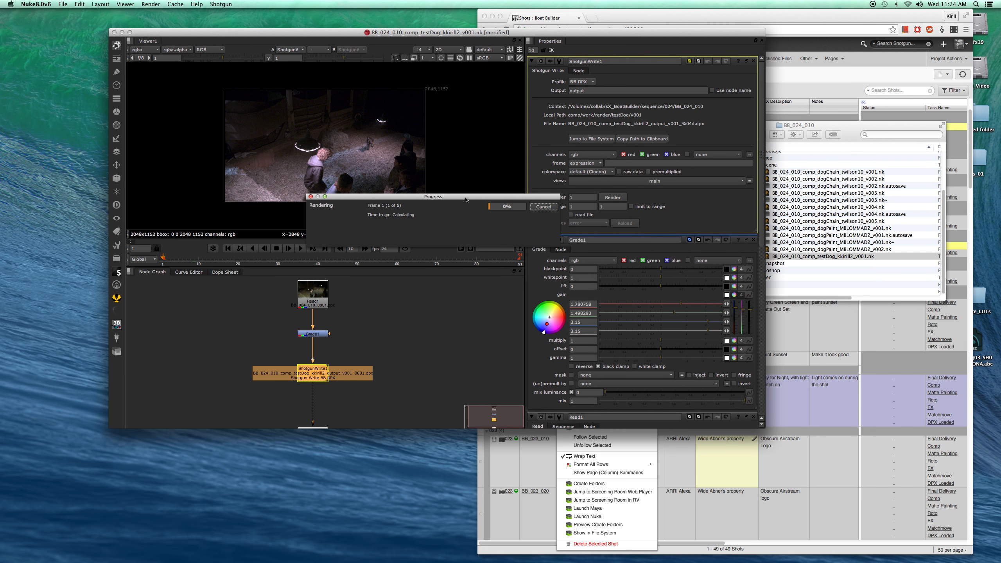
mouse_move(466, 200)
mouse_down()
mouse_move(454, 178)
mouse_move(457, 187)
mouse_up()
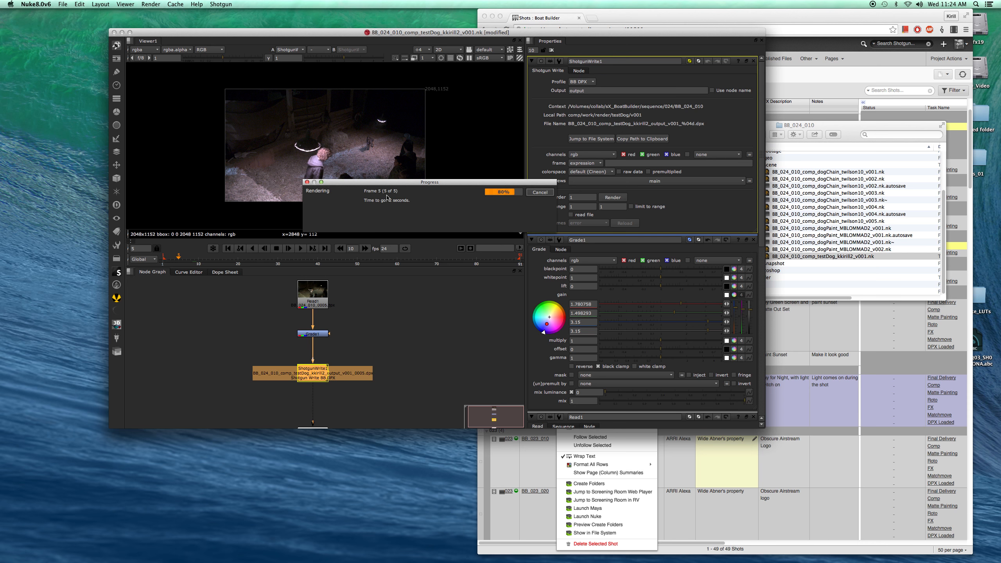
- Jump from the Shotgun Write node to its render folder in Finder and inspect the five rendered DPX frames
click(815, 128)
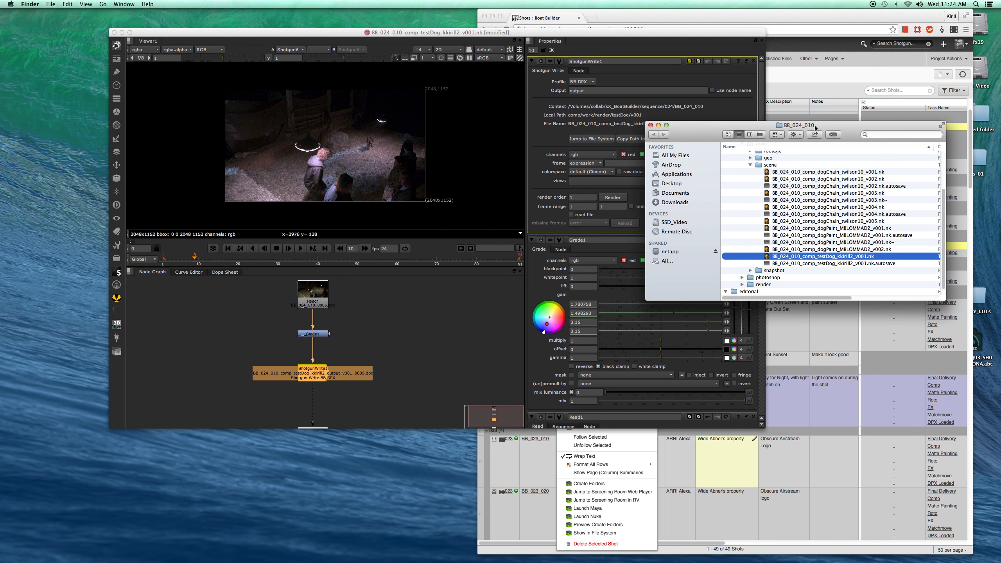
click(750, 165)
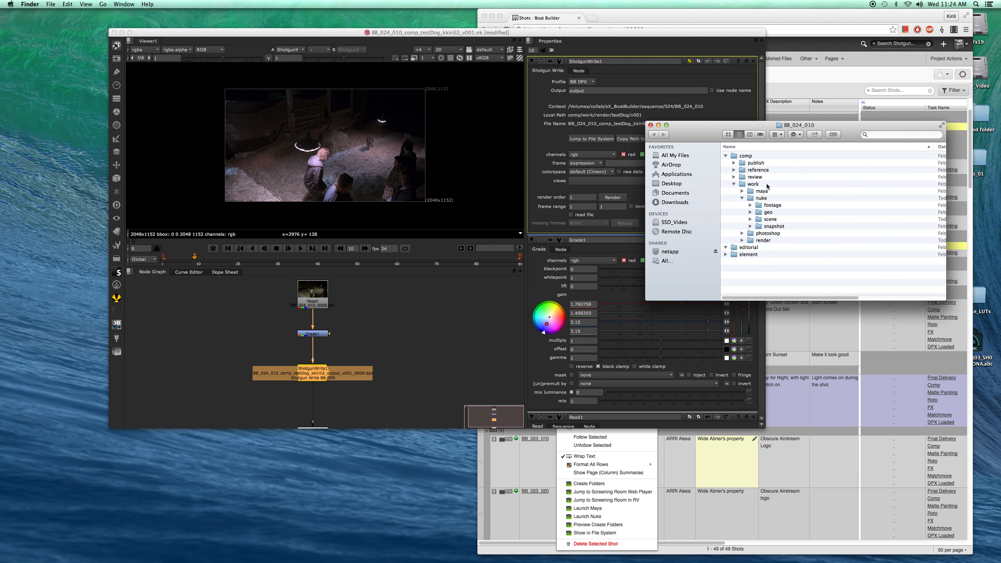
click(743, 199)
click(734, 185)
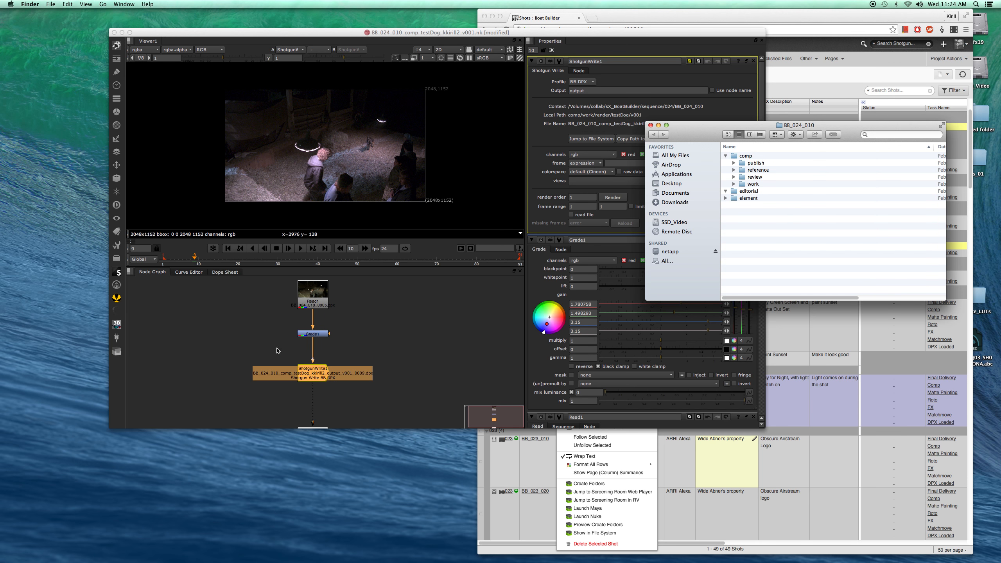
click(555, 149)
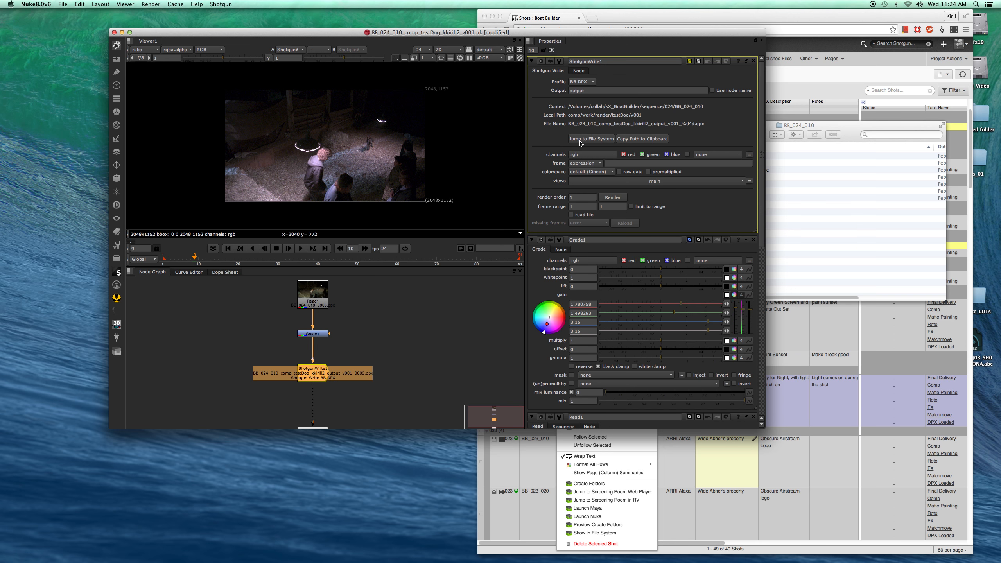
click(586, 140)
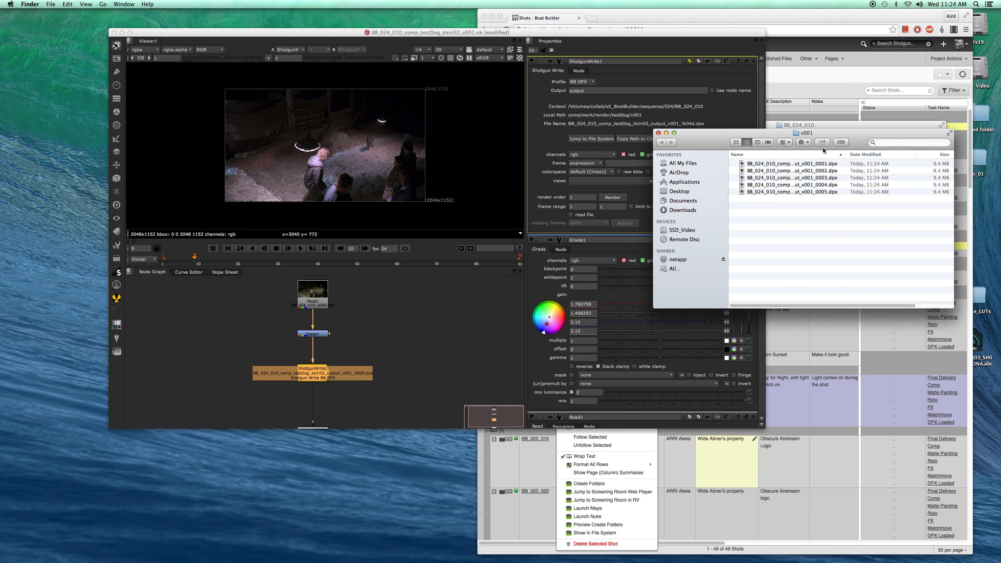
drag(849, 154, 900, 155)
drag(855, 222, 858, 165)
click(794, 235)
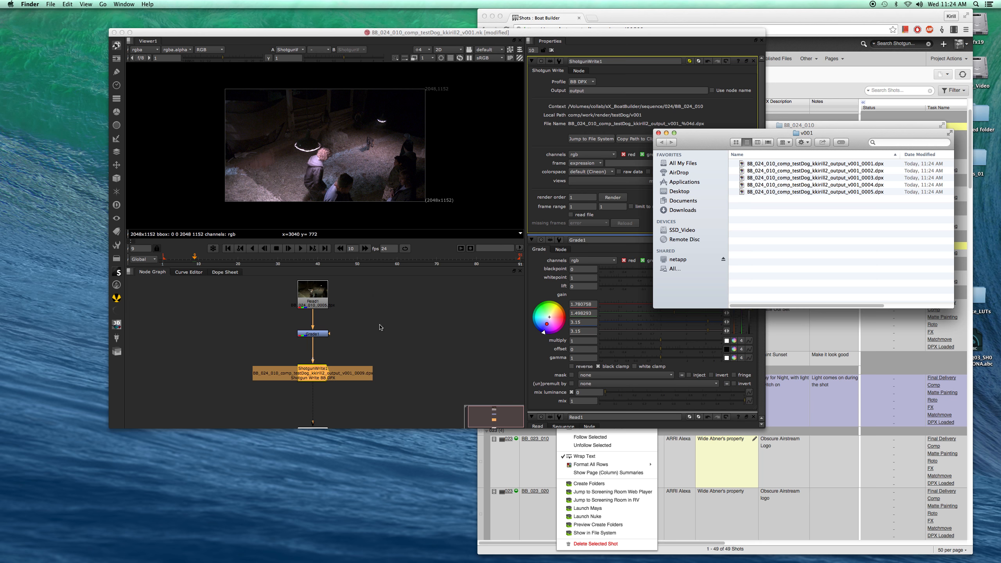
scroll(378, 317, down, 2)
scroll(488, 281, up, 3)
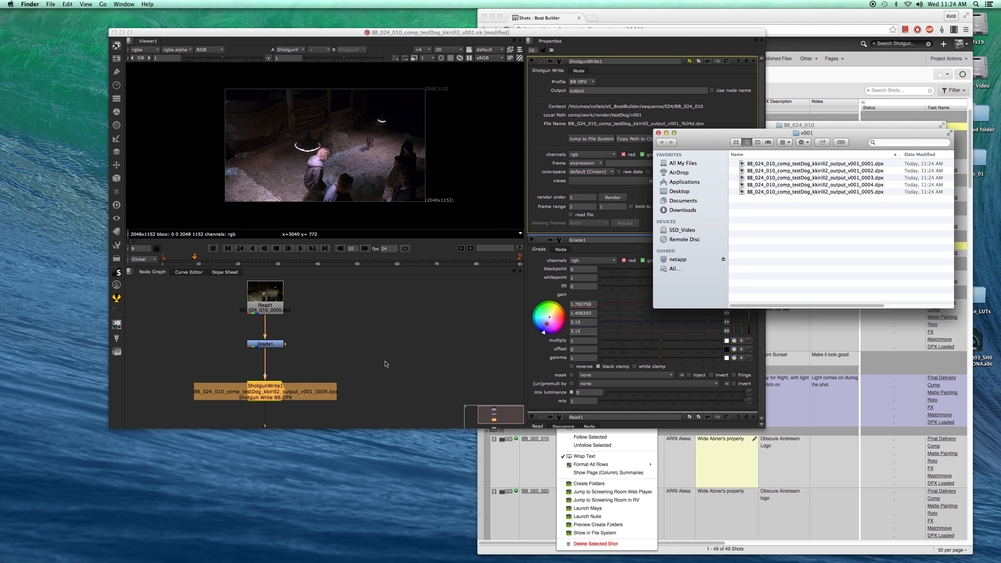
scroll(386, 363, down, 1)
click(398, 353)
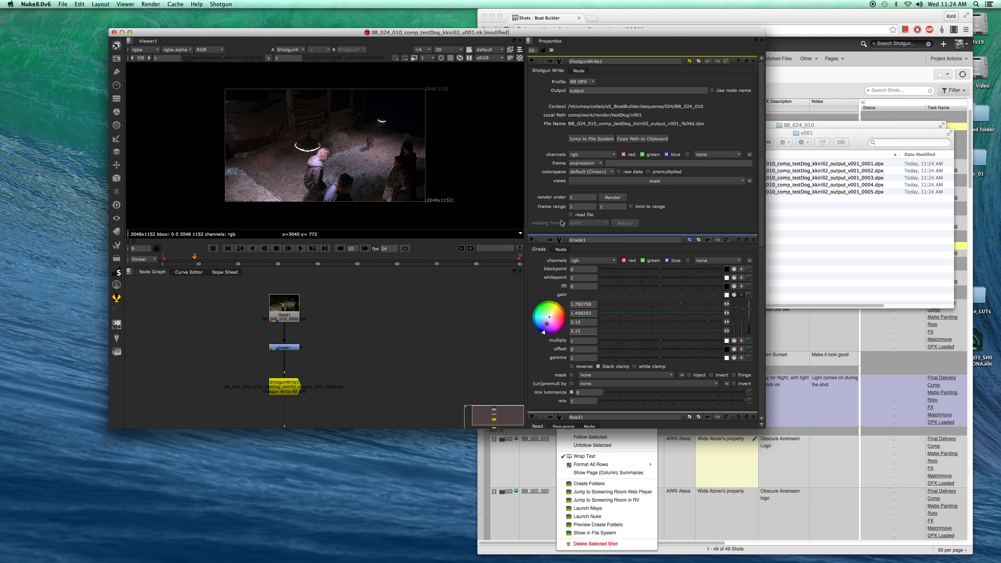
click(834, 228)
drag(786, 222, 786, 161)
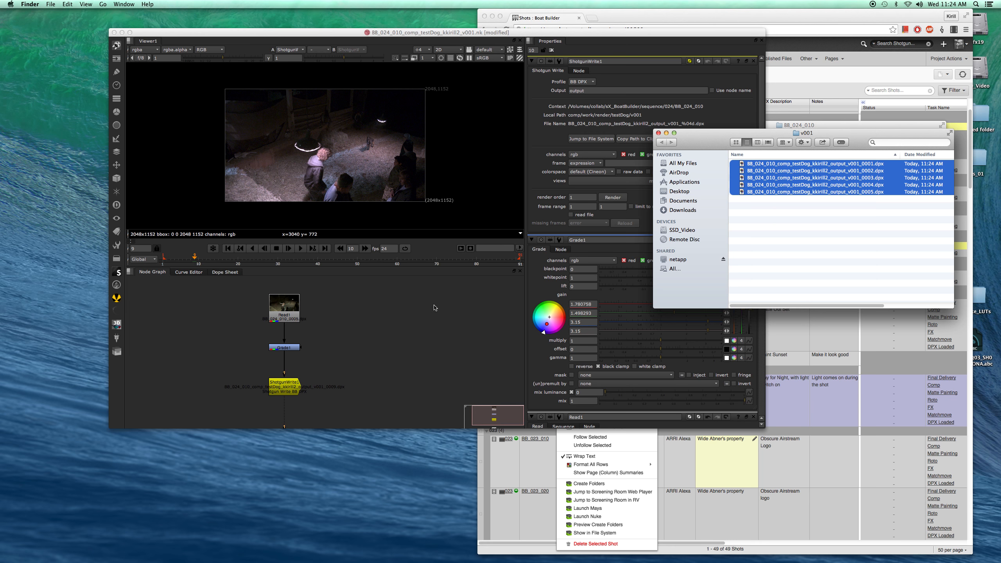
- Publish the comp with a thumbnail captured from the viewer and the comment 'Remove dog tail Test'
click(294, 372)
click(281, 392)
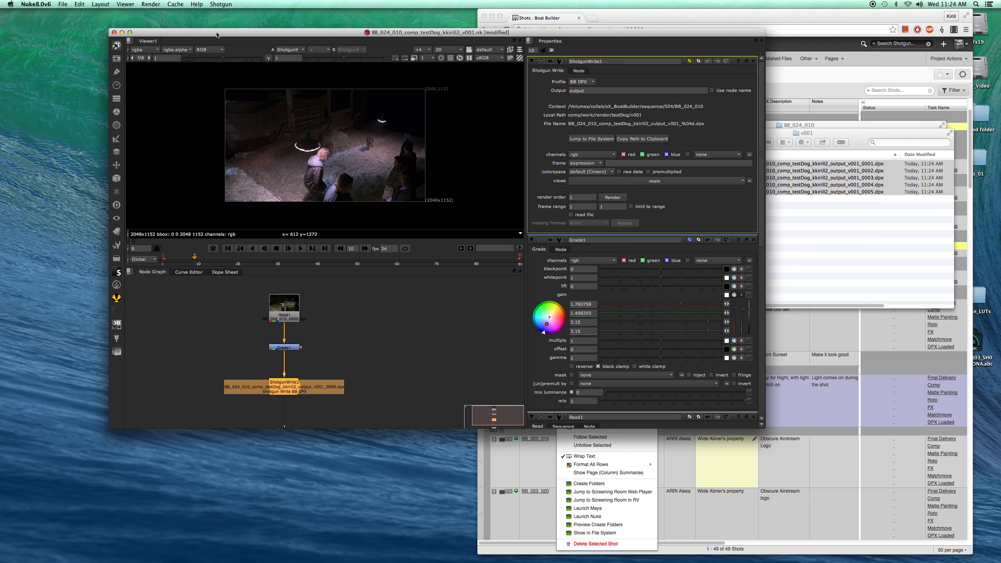
click(221, 5)
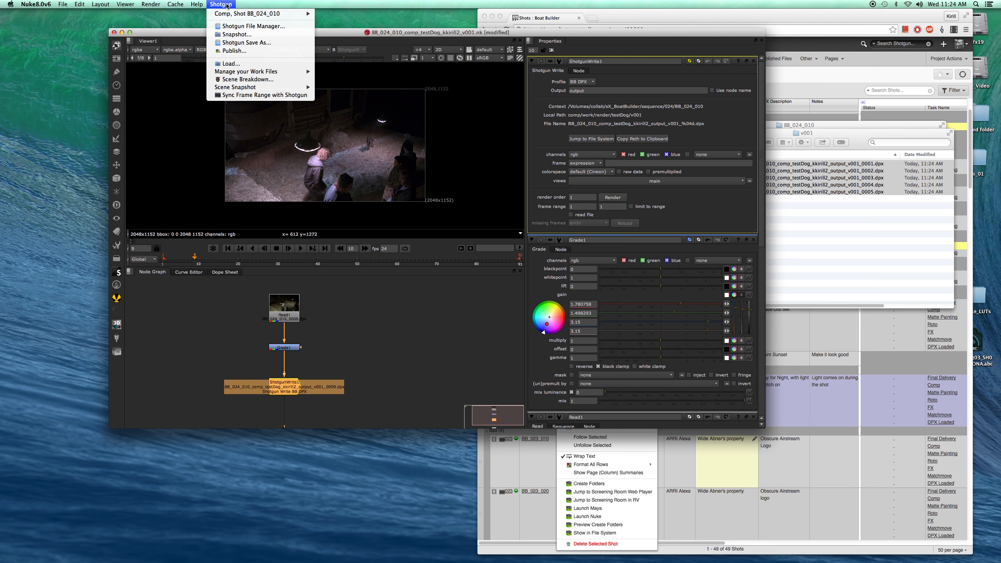
click(234, 51)
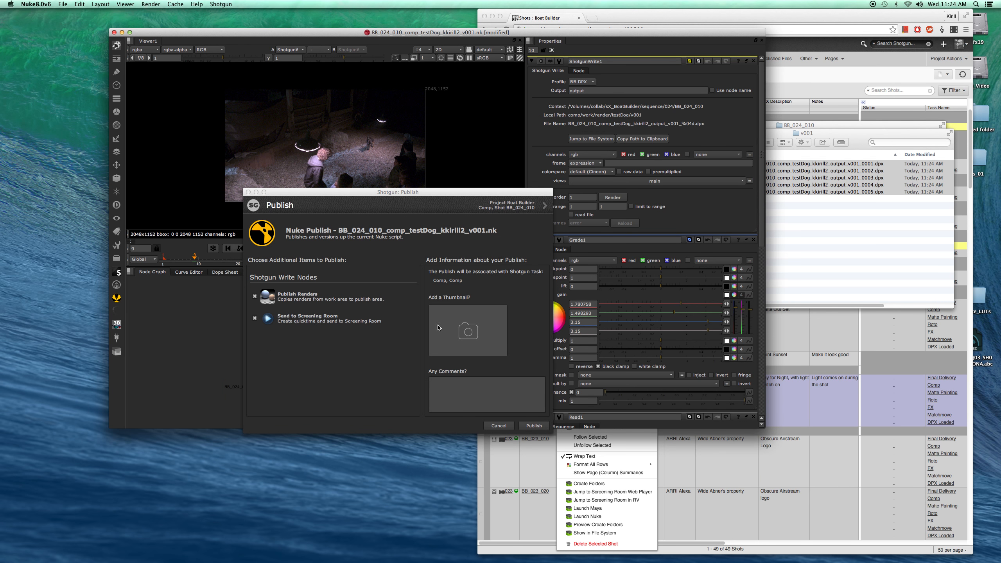
click(446, 198)
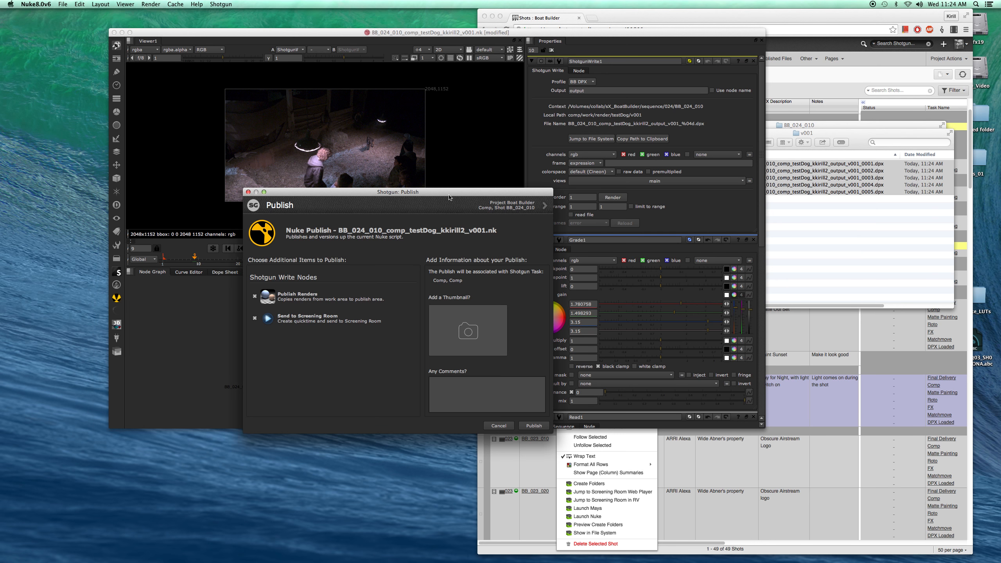
drag(474, 196, 566, 136)
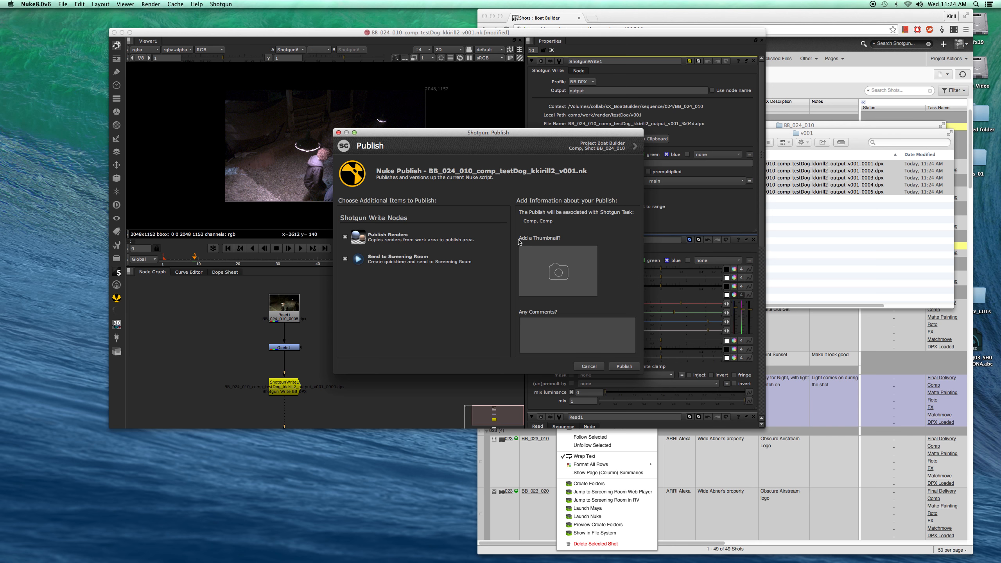
click(555, 273)
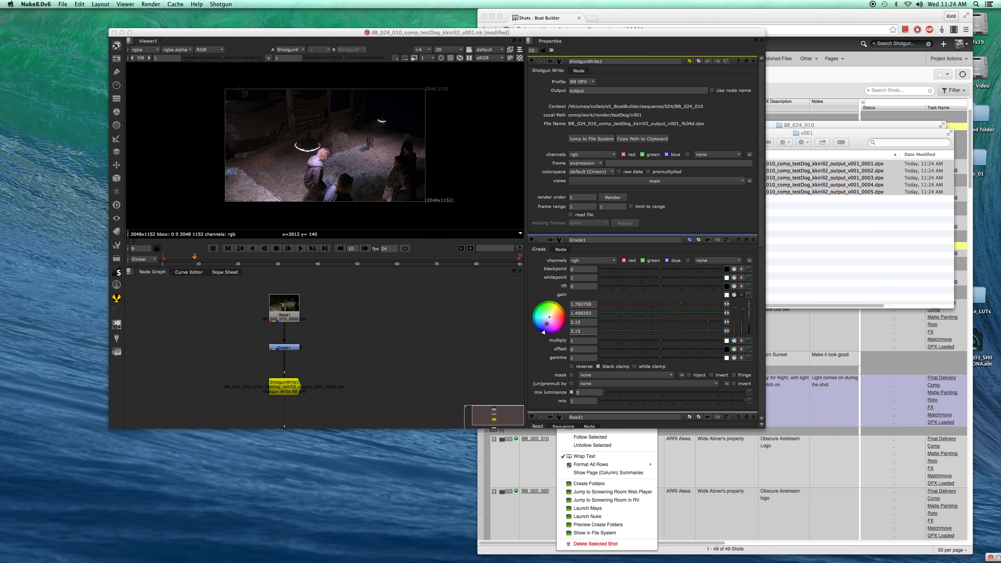
drag(206, 82, 464, 213)
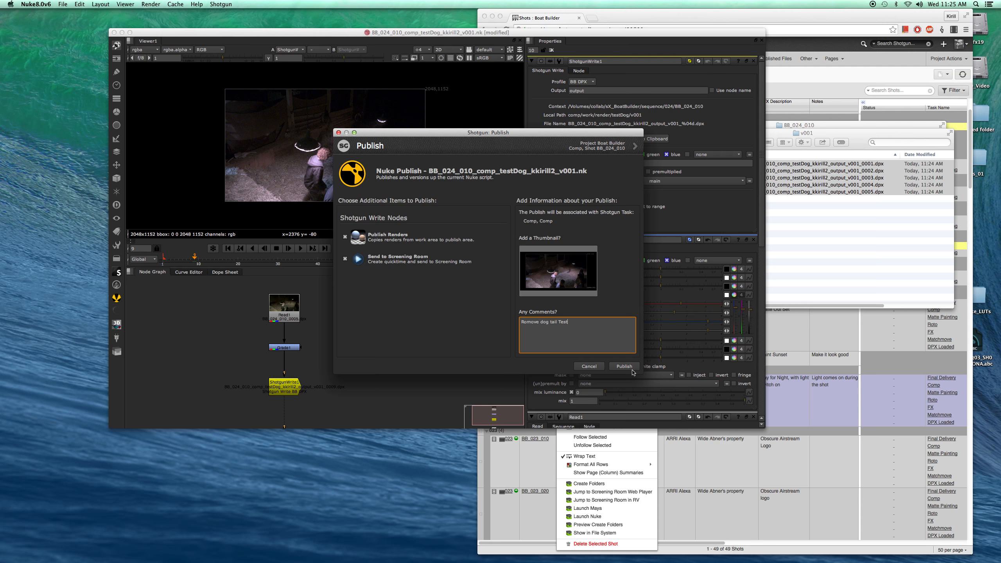
click(624, 366)
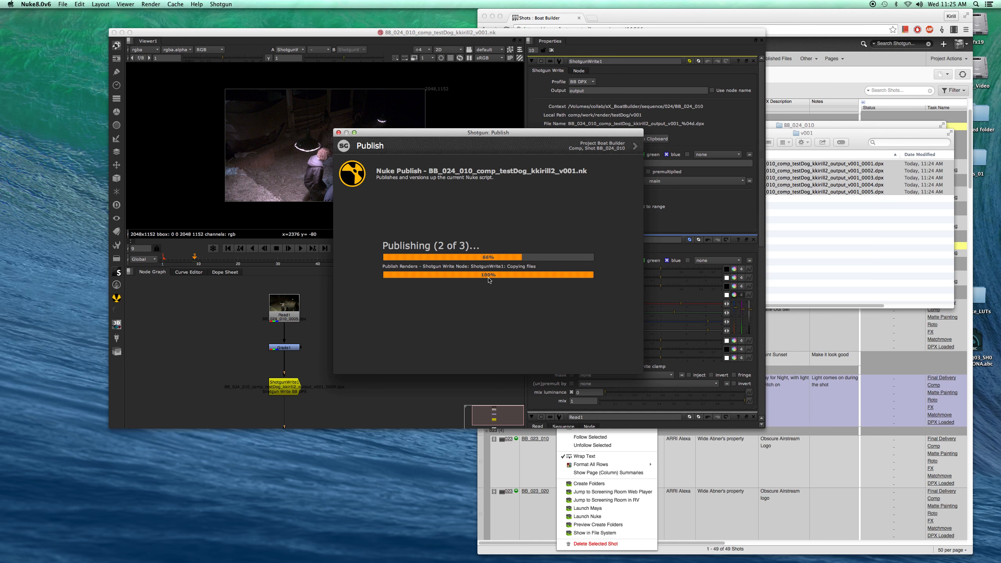
- Browse up from the render folder to the comp folders in Finder and close the finished publish dialog
click(775, 203)
click(779, 207)
click(764, 193)
drag(763, 192, 763, 168)
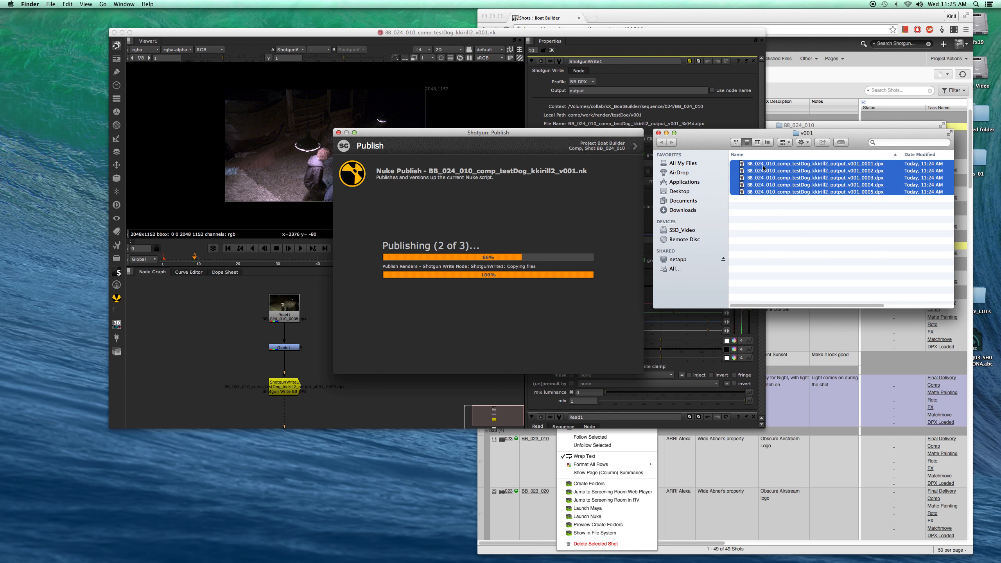
click(762, 222)
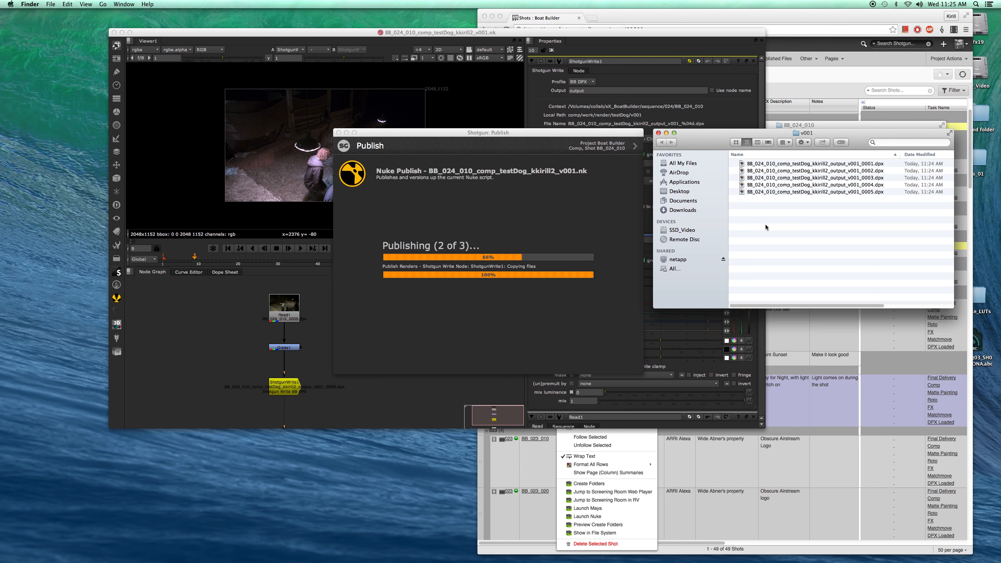
key(super+Up)
key(super+Up)
key(super+Up)
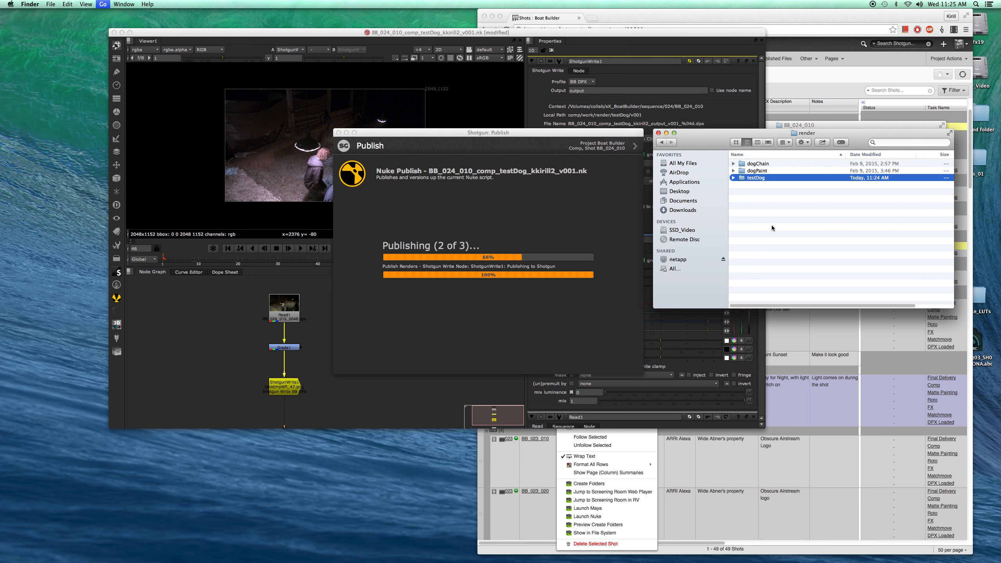
key(super+Up)
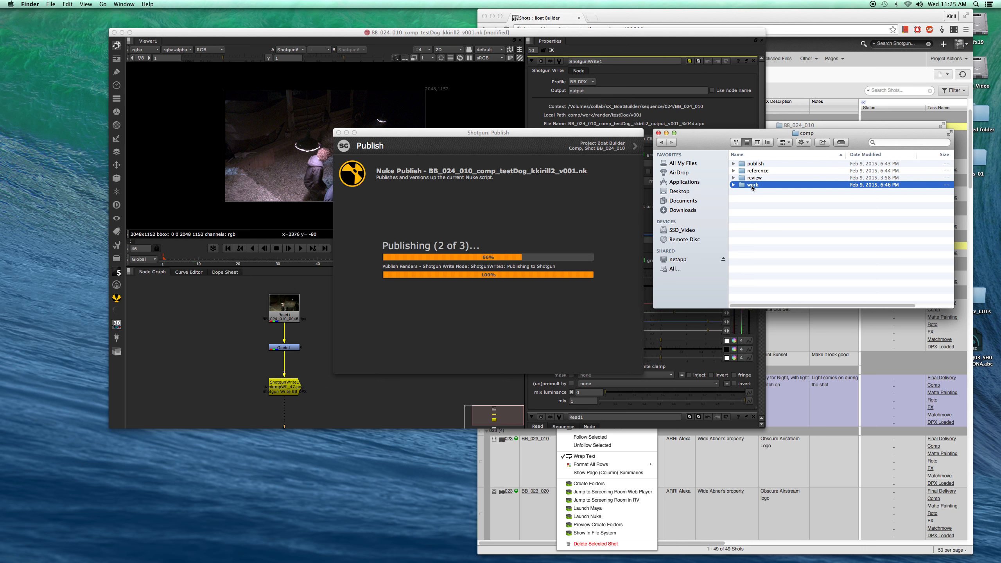
click(753, 164)
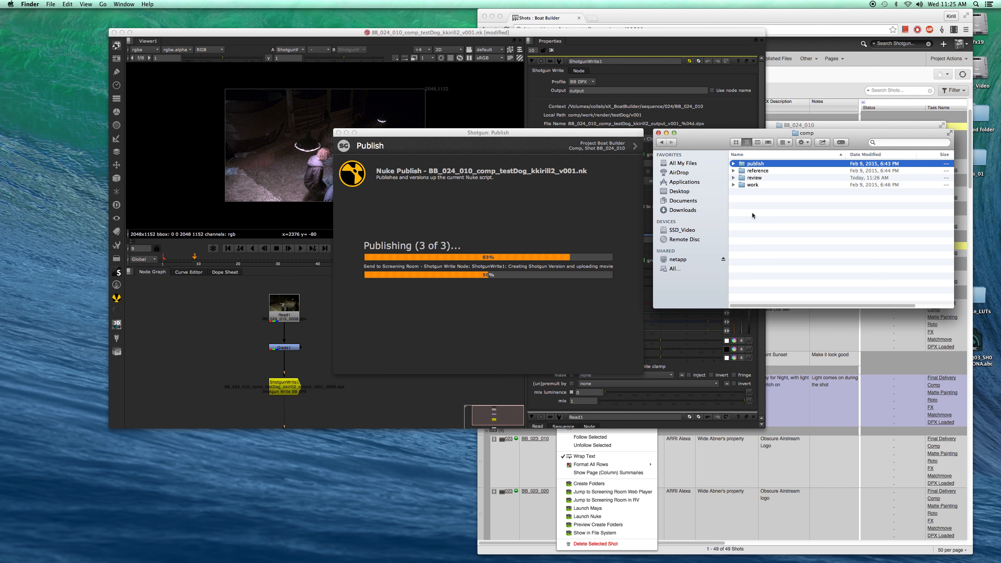
drag(498, 135, 484, 115)
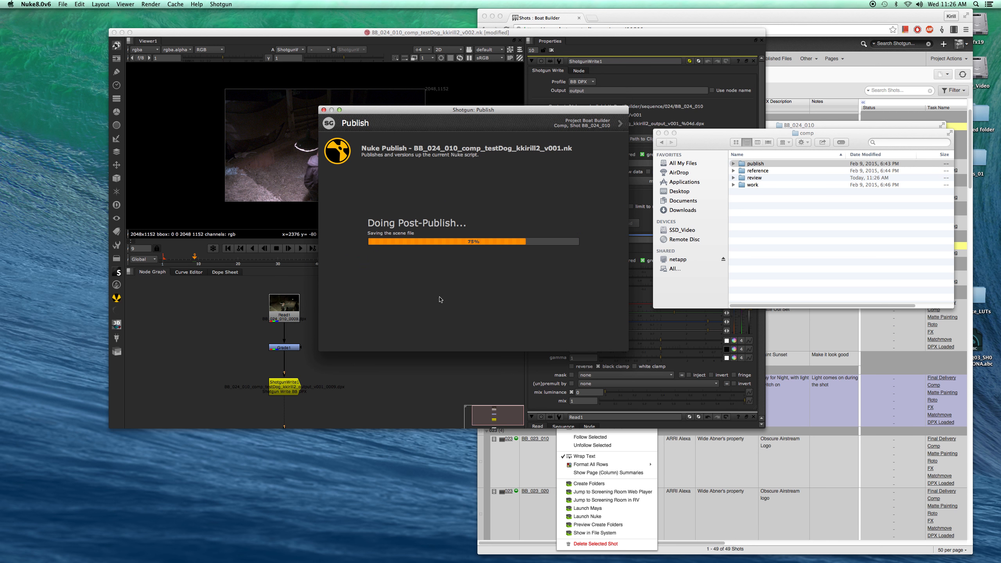
click(603, 341)
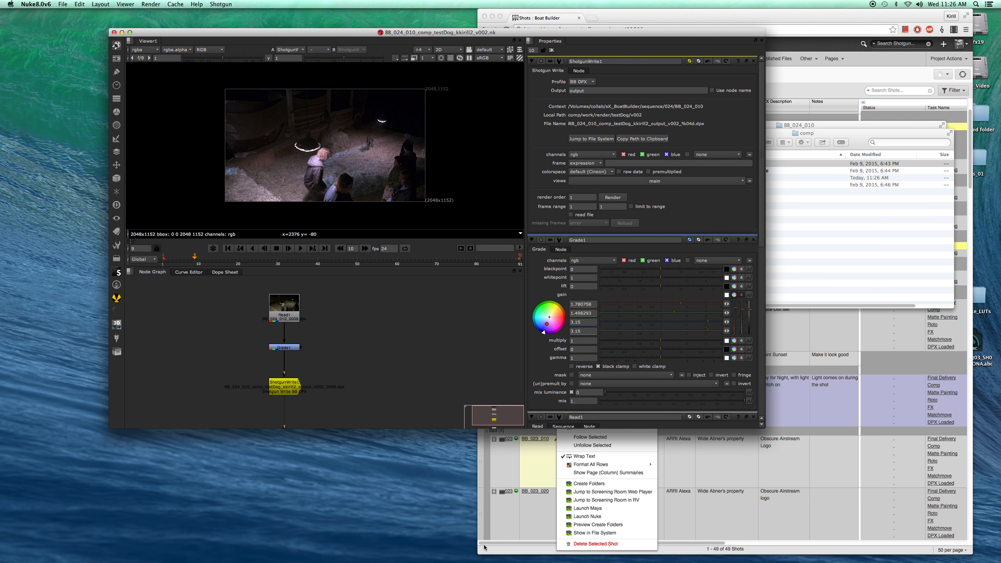
- Open the Boat Builder project overview in Shotgun and review the new version and published file entries
click(511, 552)
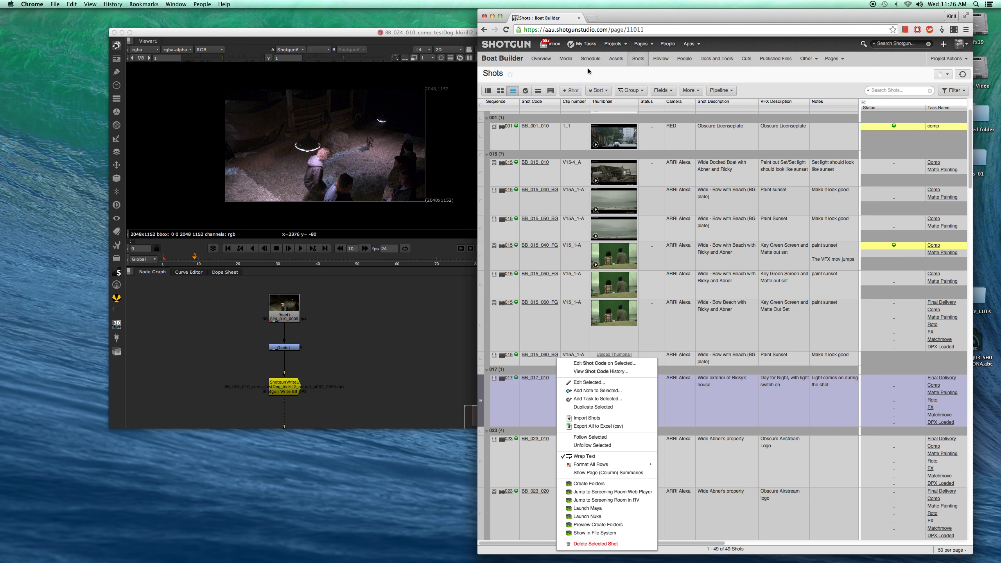
click(541, 58)
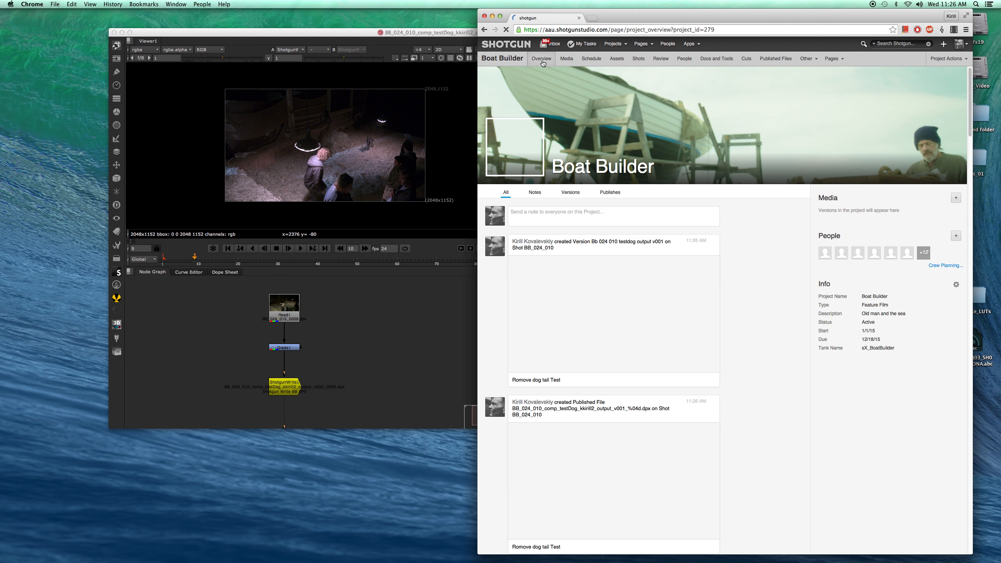
scroll(742, 285, down, 5)
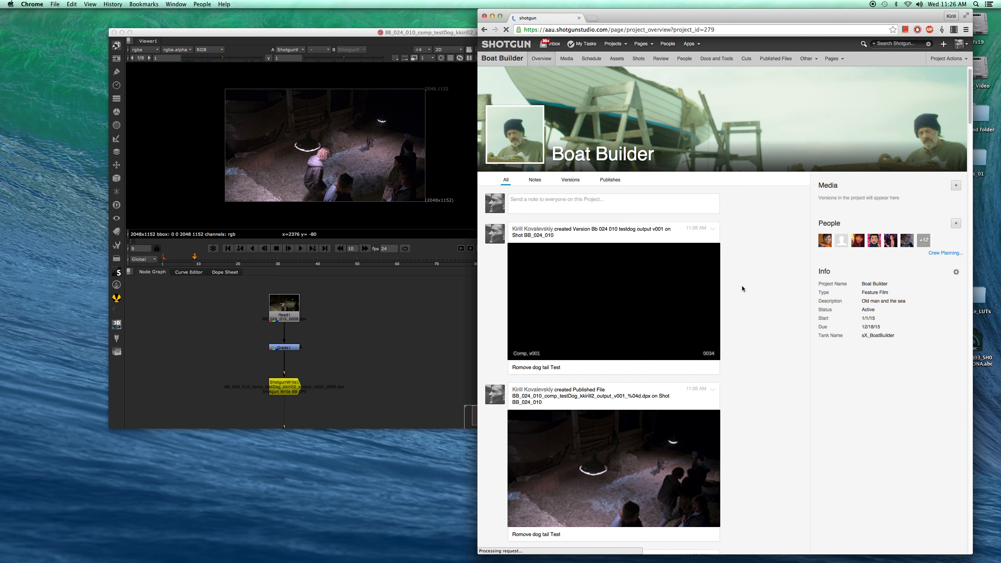
scroll(644, 230, up, 2)
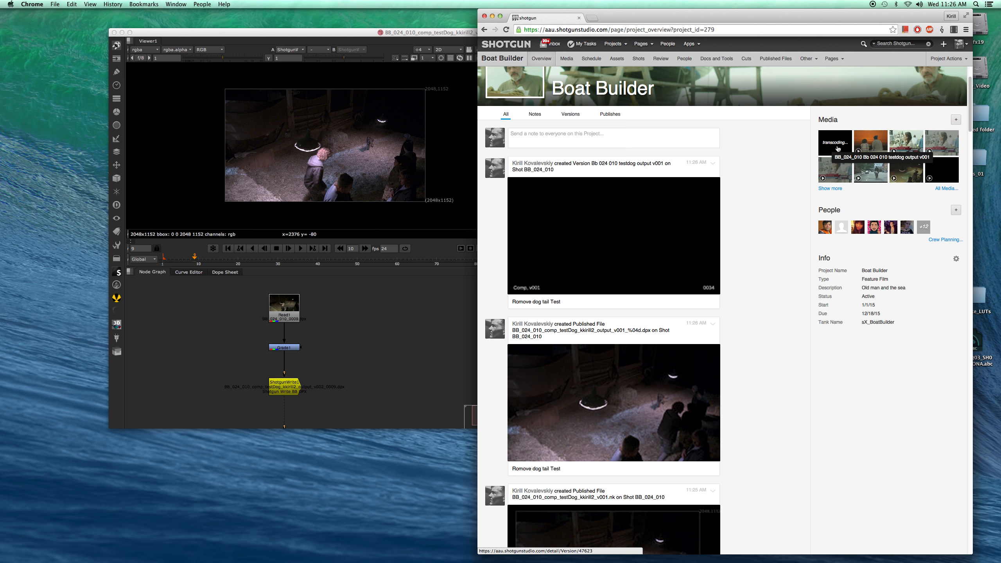
scroll(749, 205, down, 5)
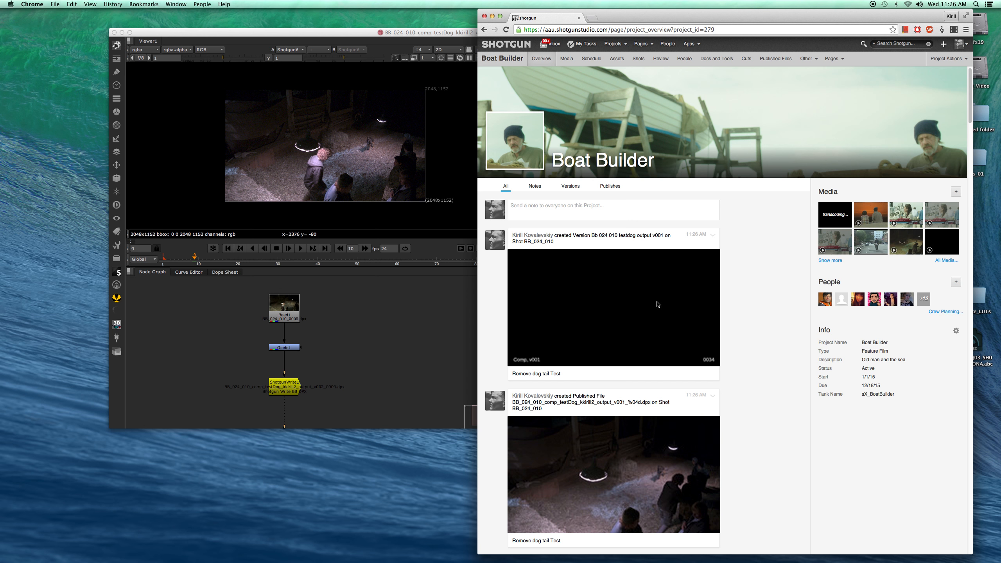
key(super+r)
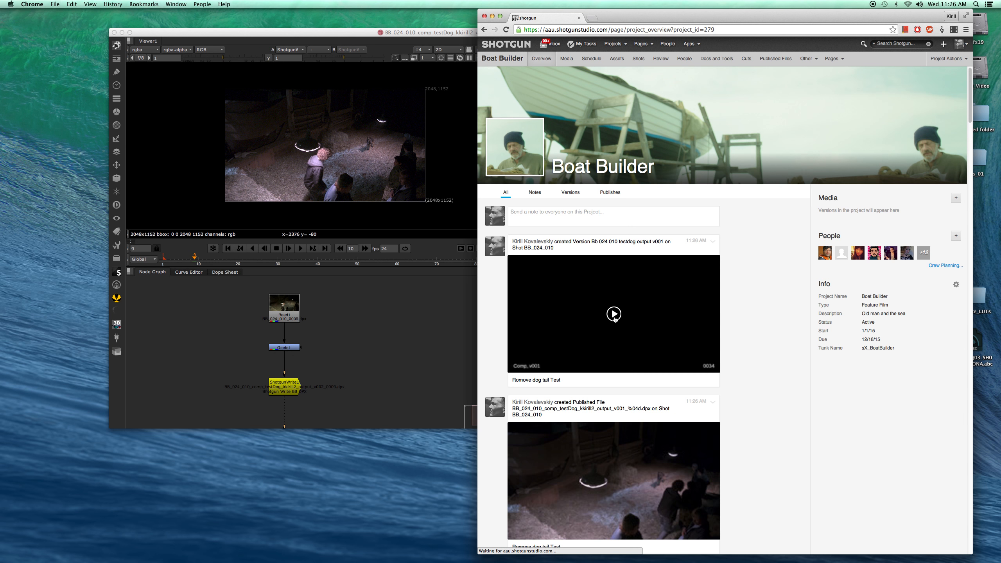
- Play the published BB 024 010 testdog version in the Shotgun player and step back a few frames
click(615, 318)
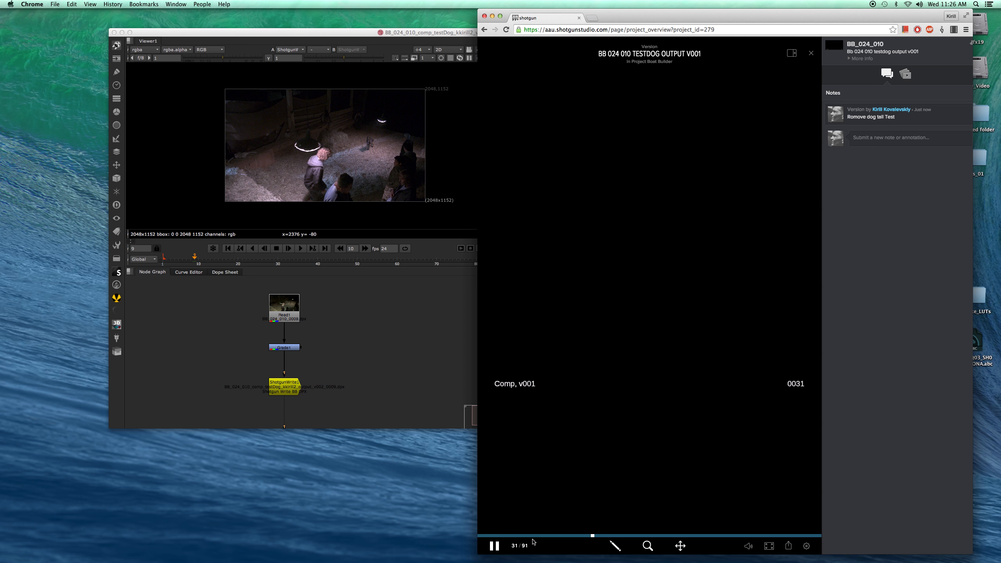
click(493, 545)
key(Left)
key(Left)
key(Left)
key(Left)
key(Left)
key(Left)
key(space)
- Examine the Nuke project settings frame range and reposition the Nuke window
click(381, 343)
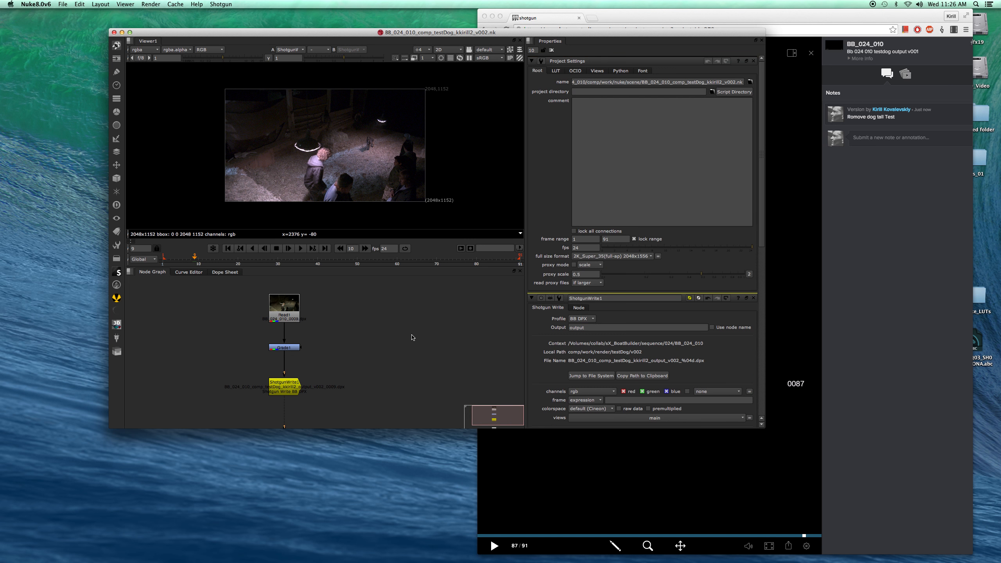
click(621, 241)
click(512, 346)
drag(395, 35, 306, 30)
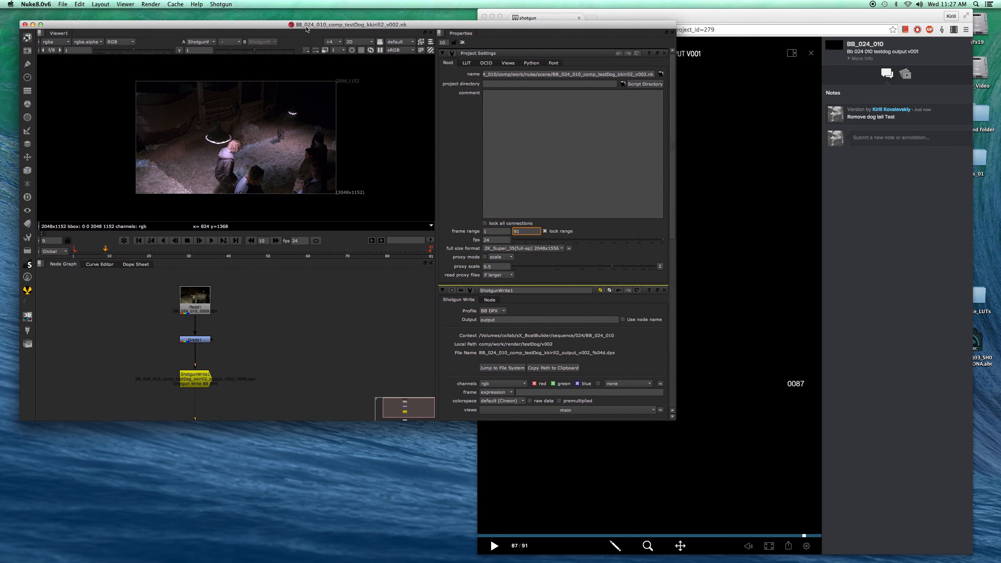